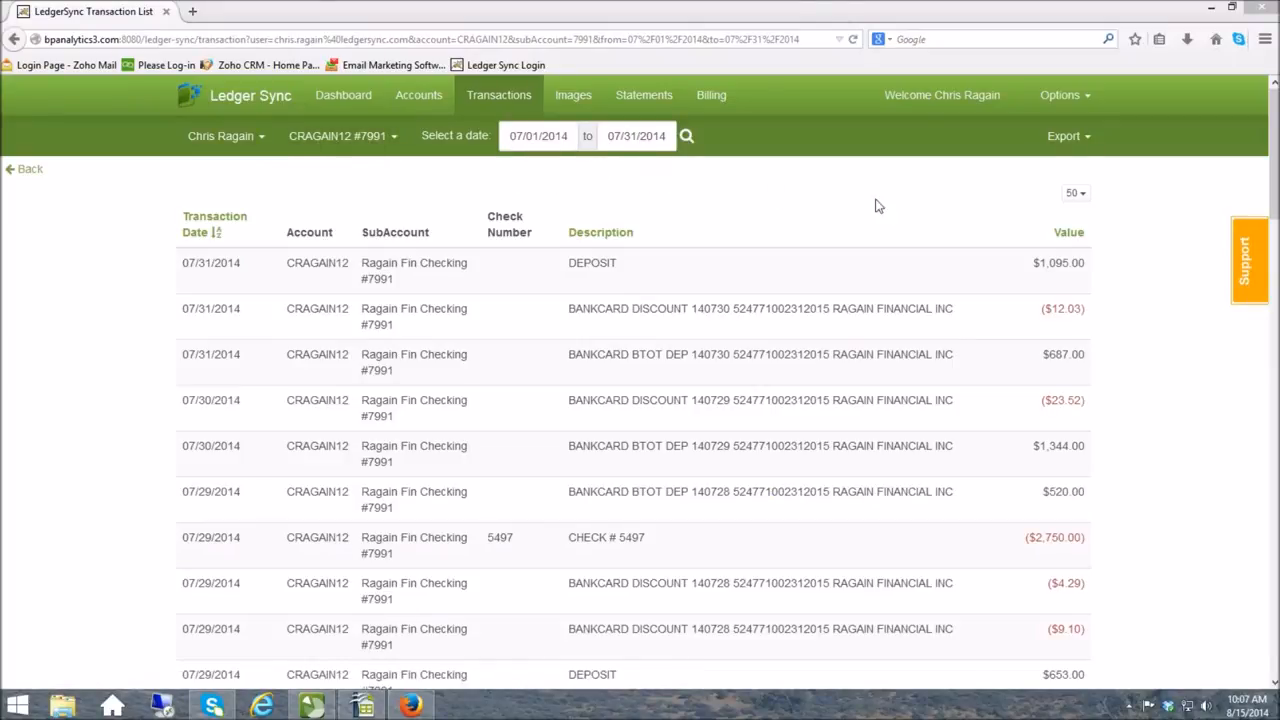
- Start an OFX export of the transactions dated 07/01/2014 to 07/31/2014 and cancel the file download
left_click(1087, 147)
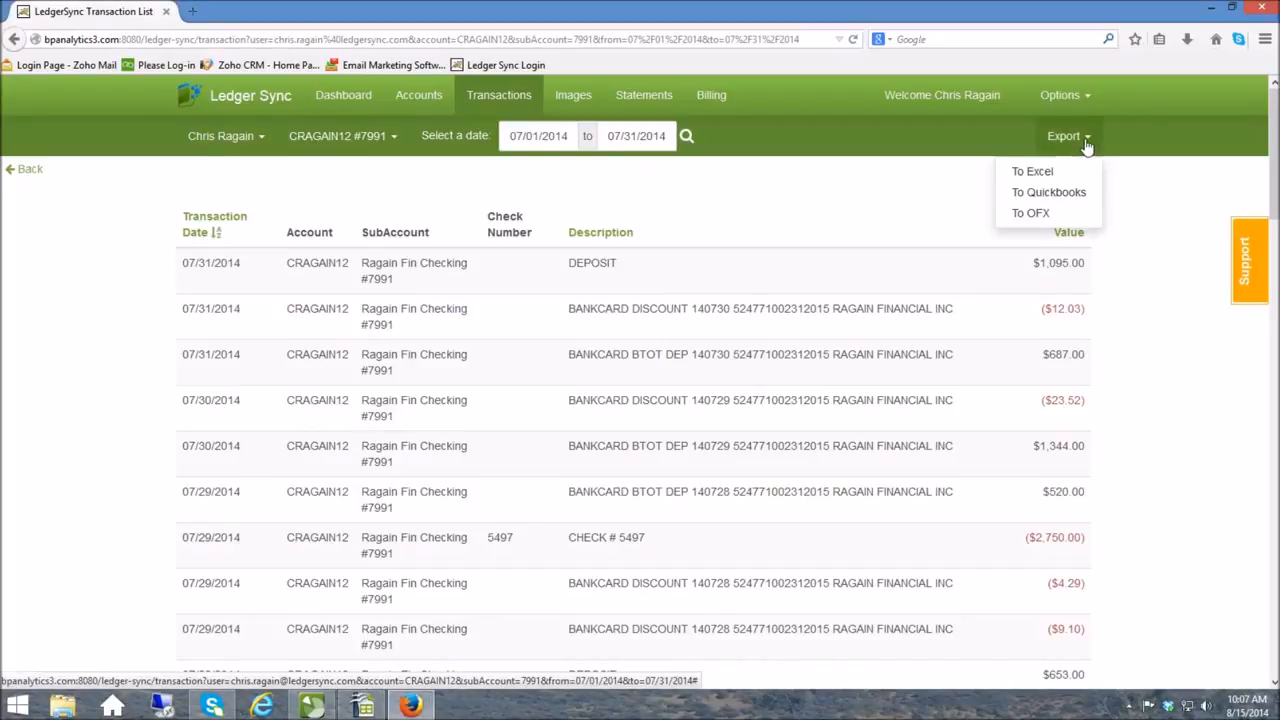
left_click(1040, 216)
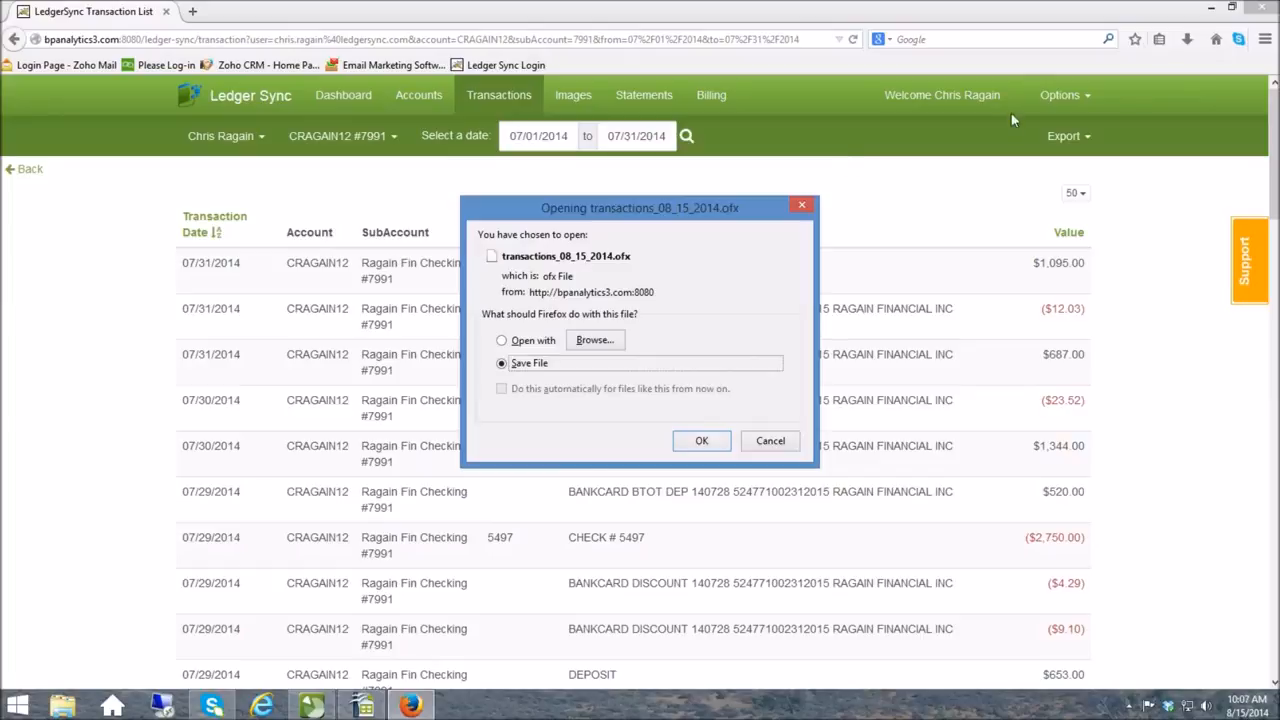
left_click(770, 441)
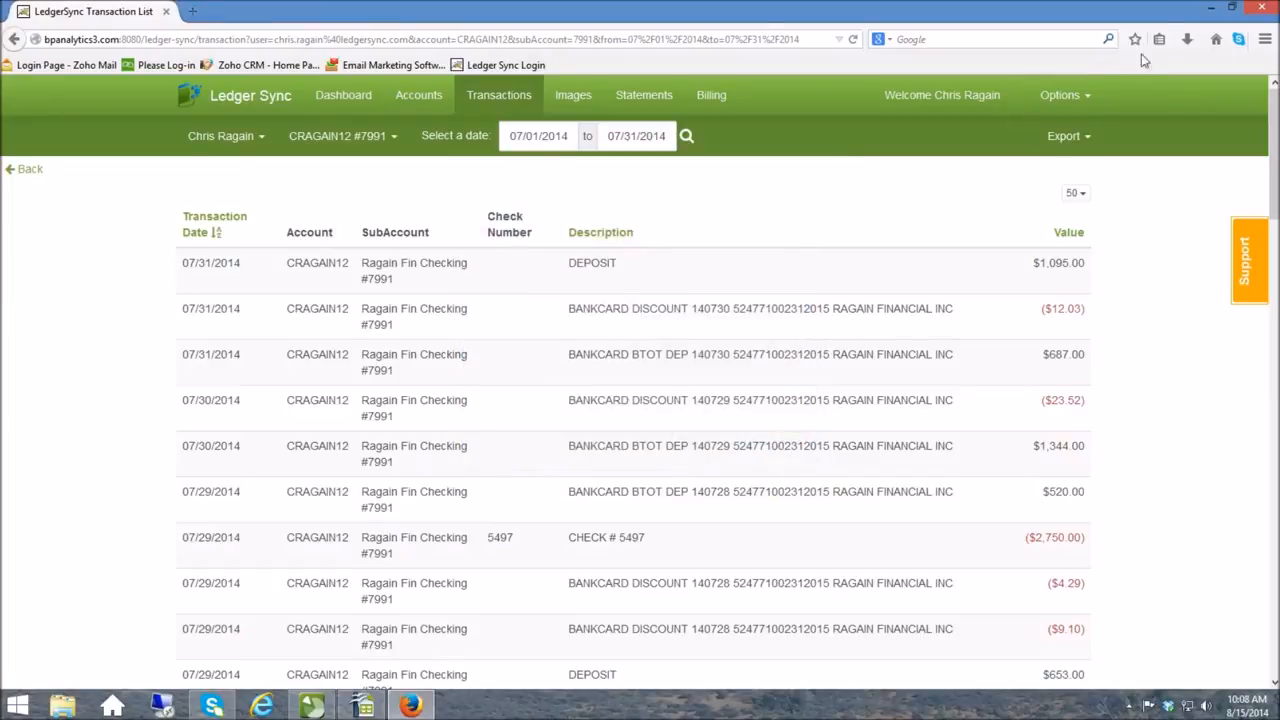
- Switch to Accounting CS and open the bank statement import for the Test Bank Account reconciliation
left_click(1211, 7)
left_click(312, 706)
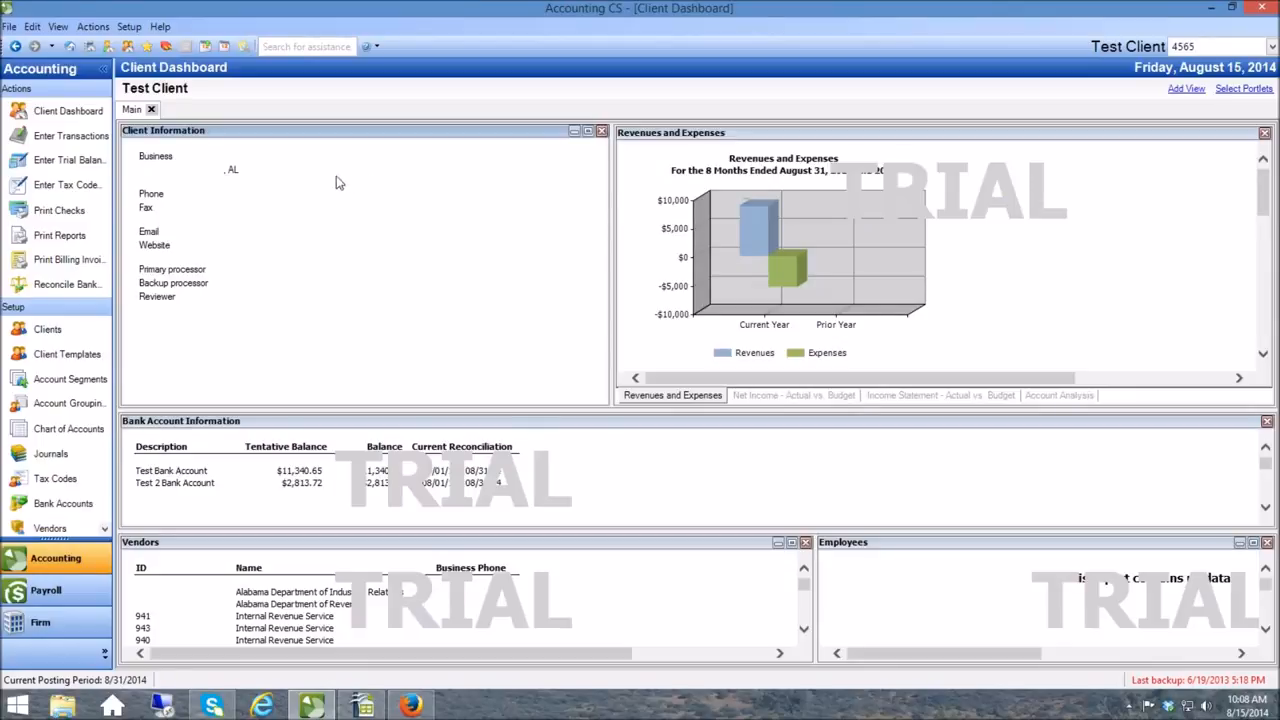
left_click(62, 289)
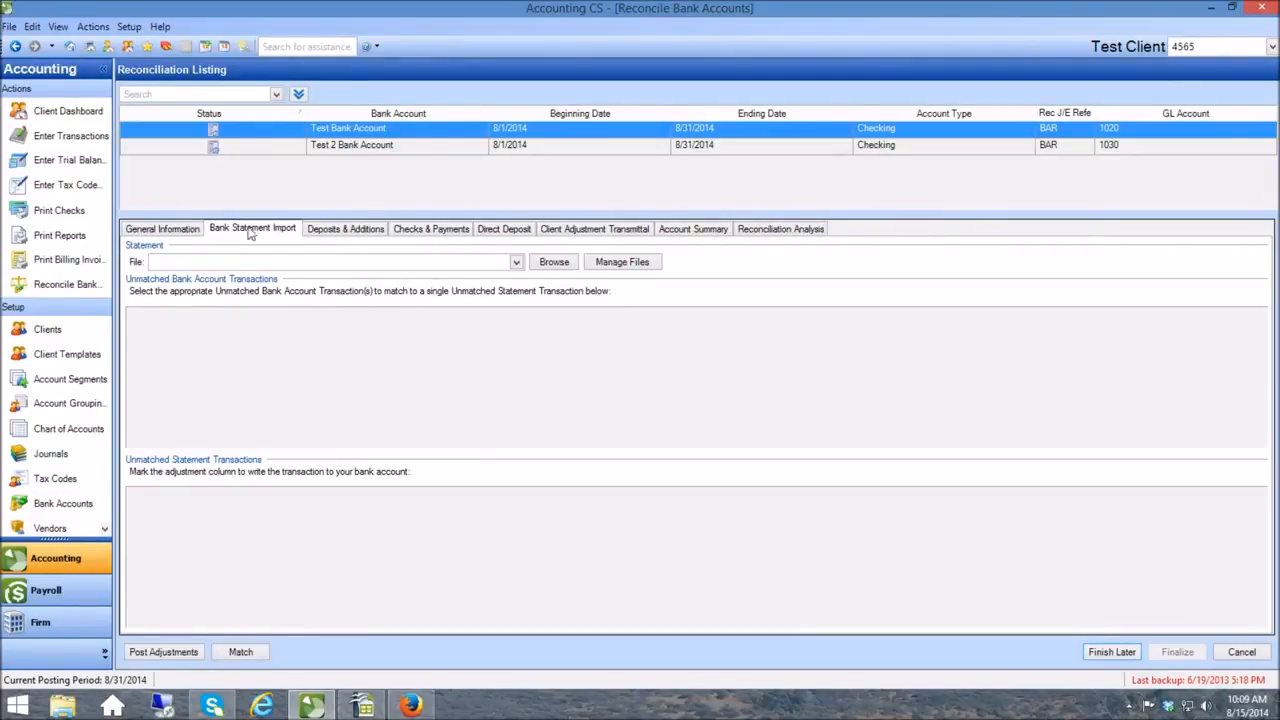
left_click(152, 230)
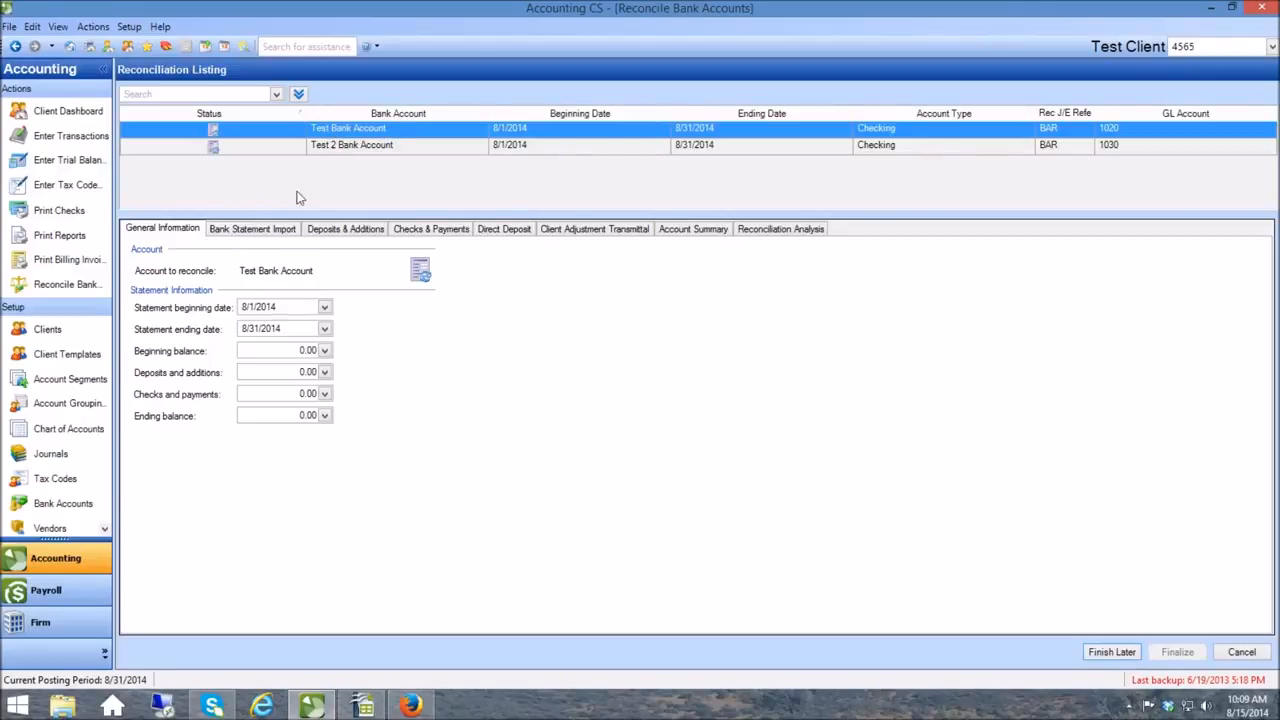
left_click(242, 232)
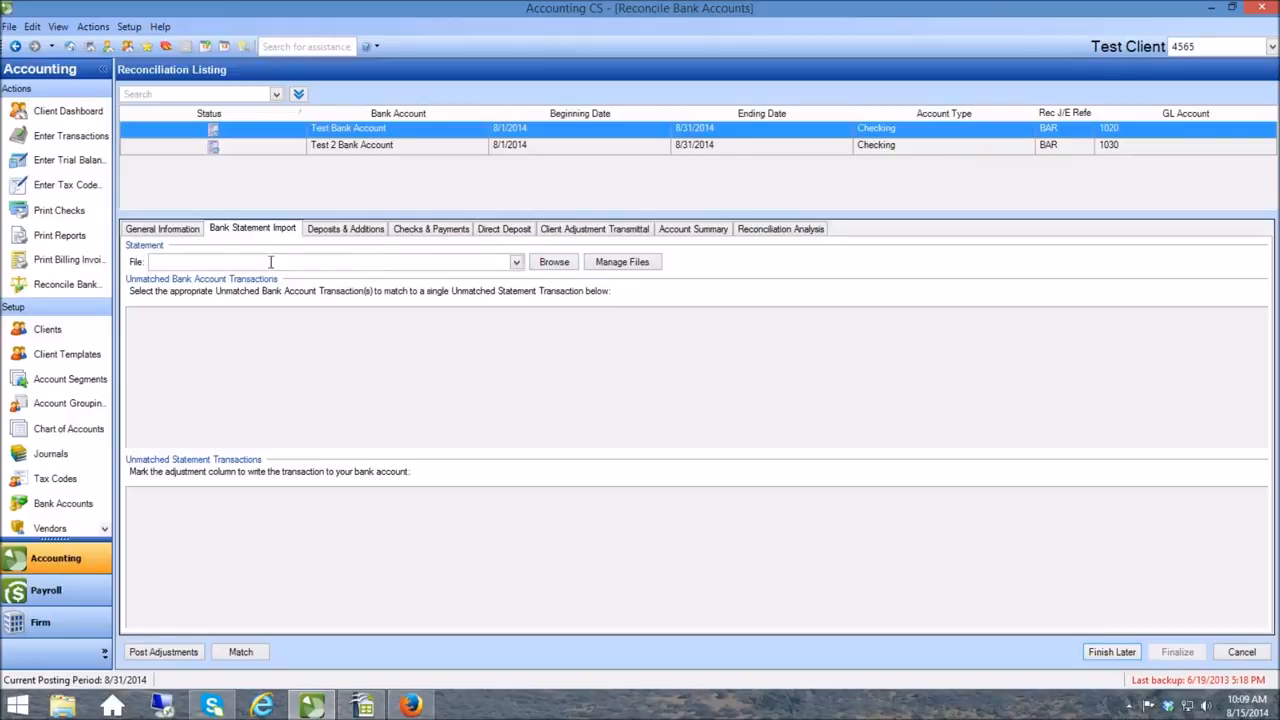
- Load transactions_08_14_2014.ofx from the Downloads folder as the bank statement file
left_click(553, 263)
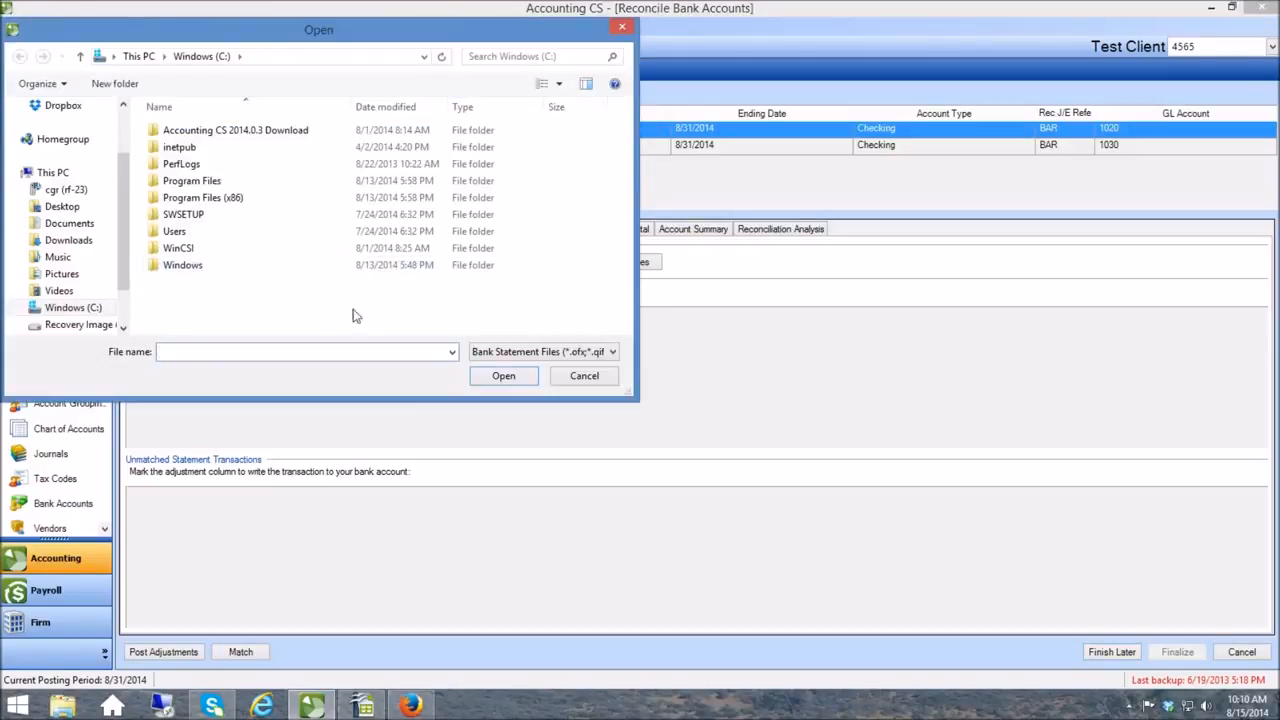
scroll(112, 190, "up", 2)
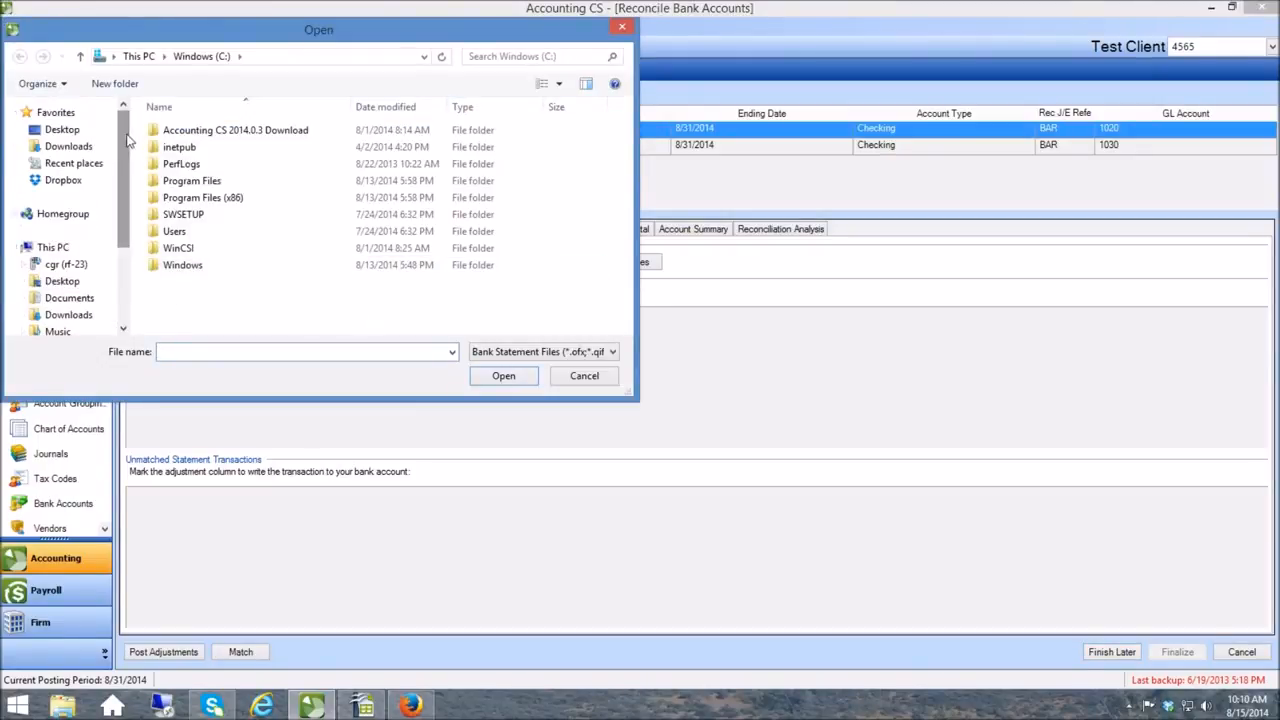
left_click(70, 149)
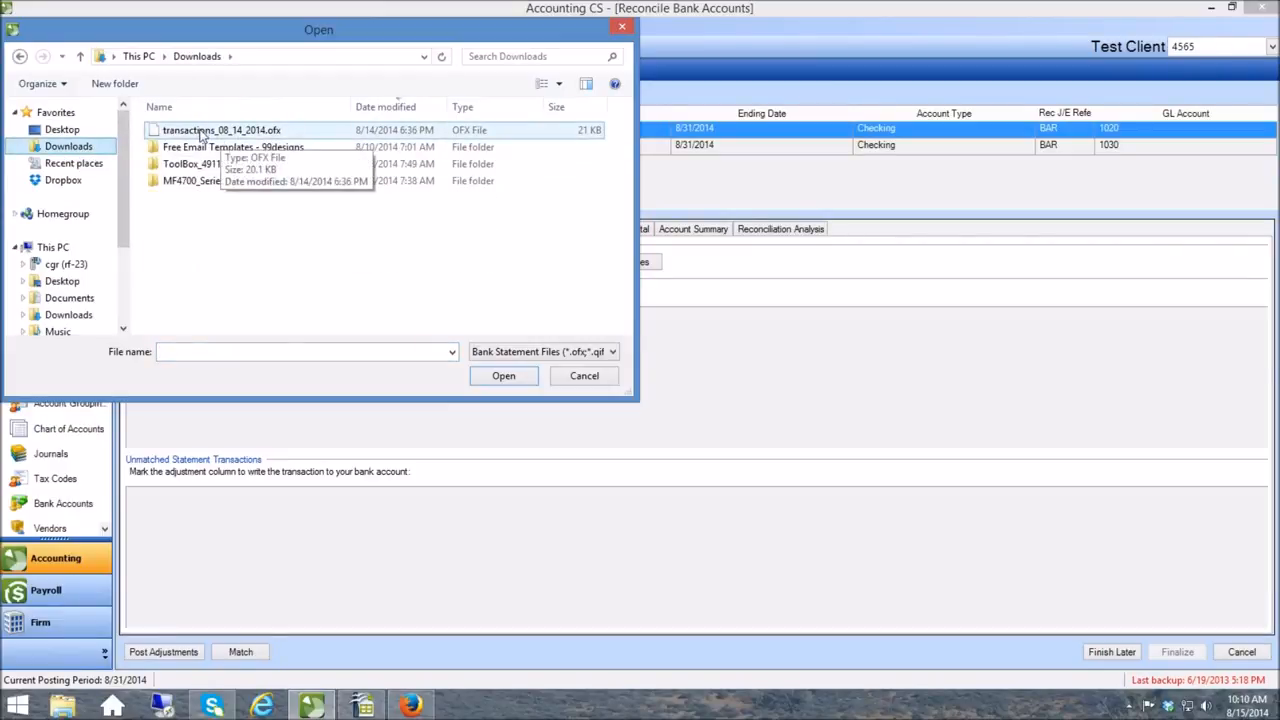
left_click(218, 137)
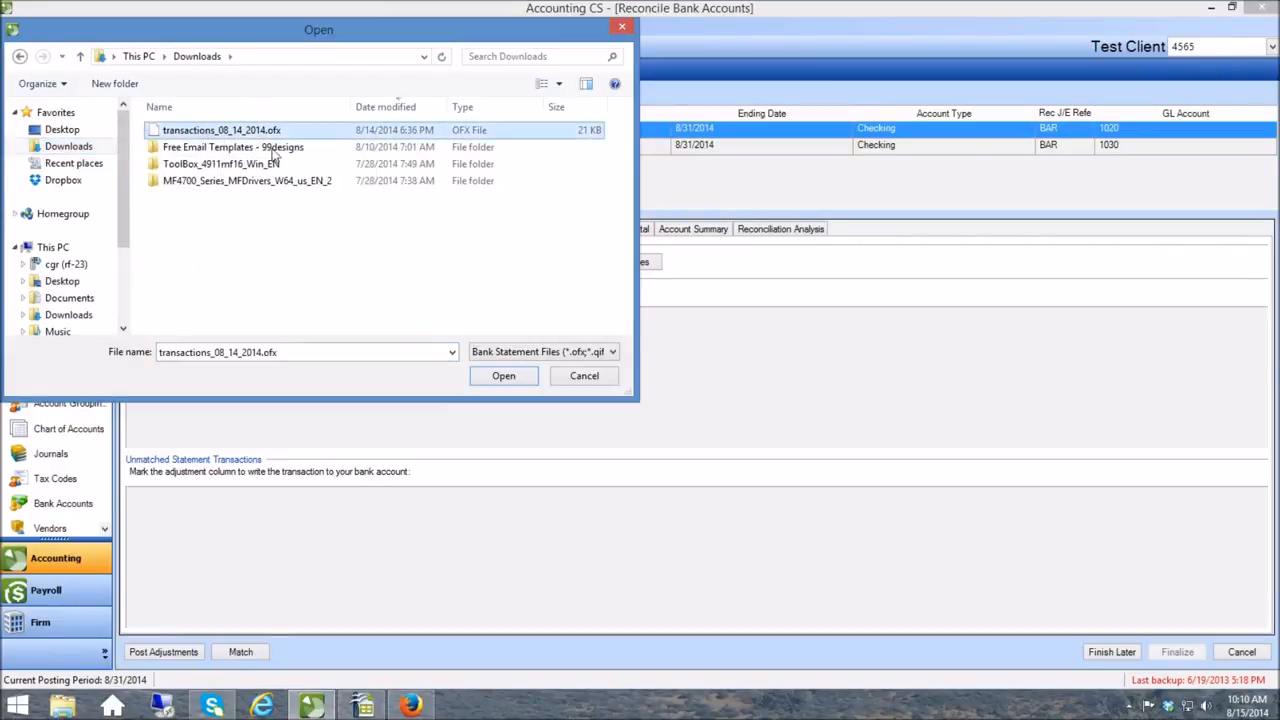
left_click(503, 377)
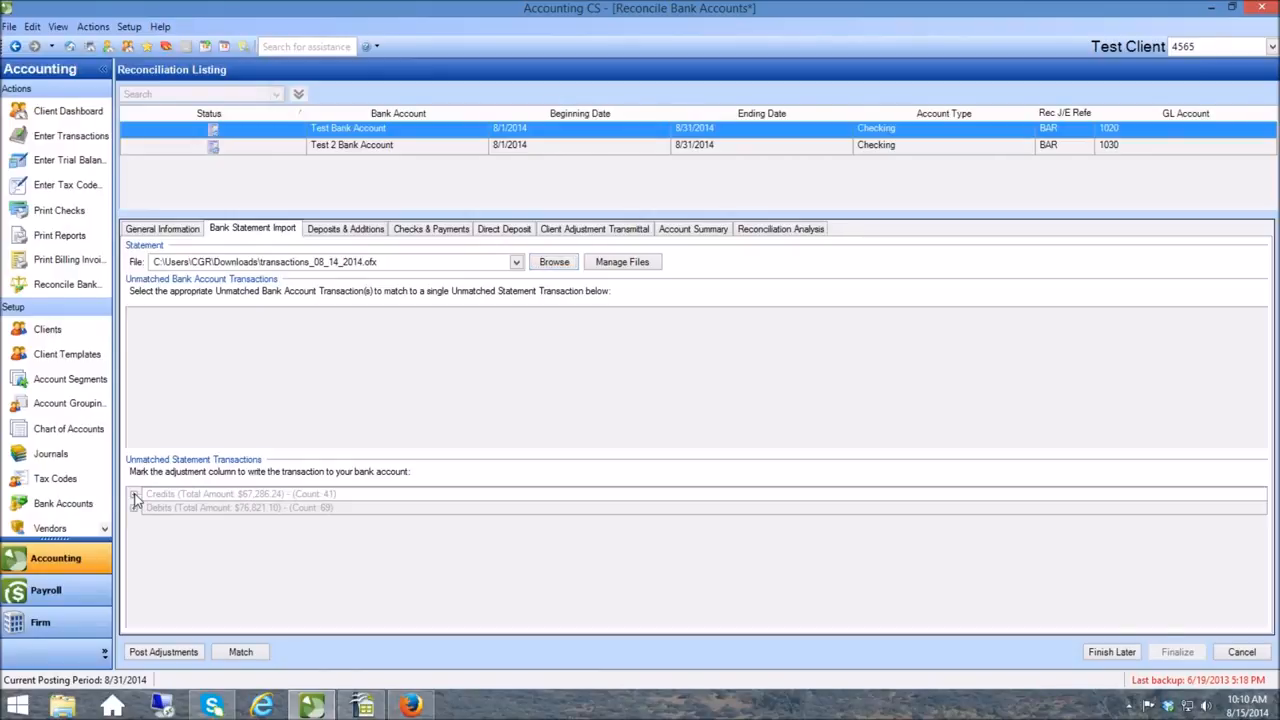
- Expand the unmatched statement credits and mark the first seven, dated 07/01/2014 to 07/09/2014, as adjustments
left_click(134, 494)
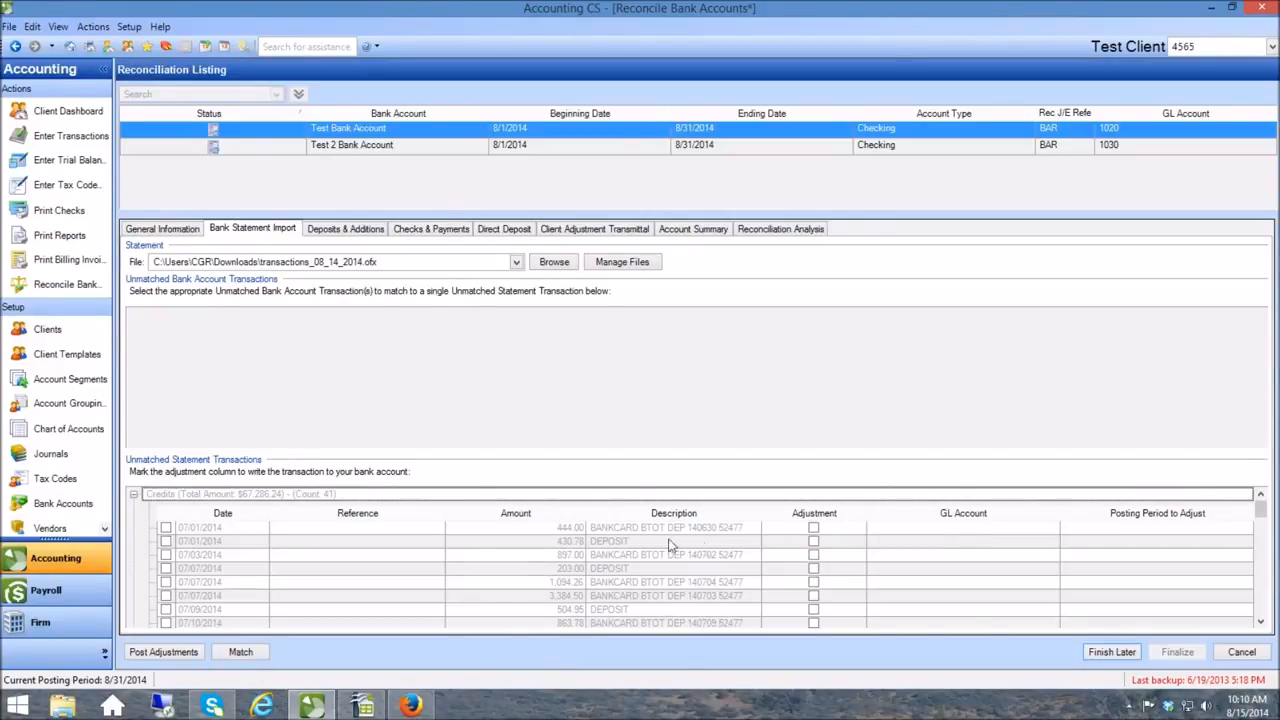
left_click(814, 528)
left_click(814, 541)
left_click(814, 555)
left_click(814, 568)
left_click(814, 582)
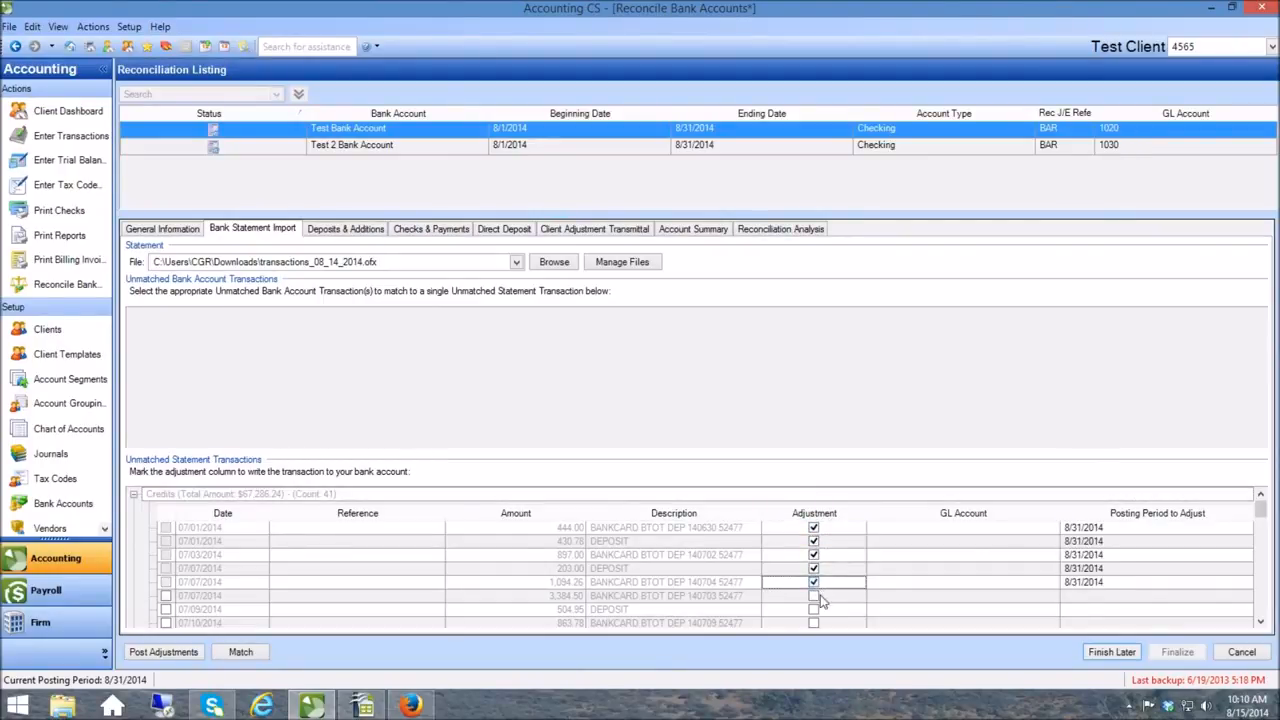
left_click(814, 595)
left_click(814, 609)
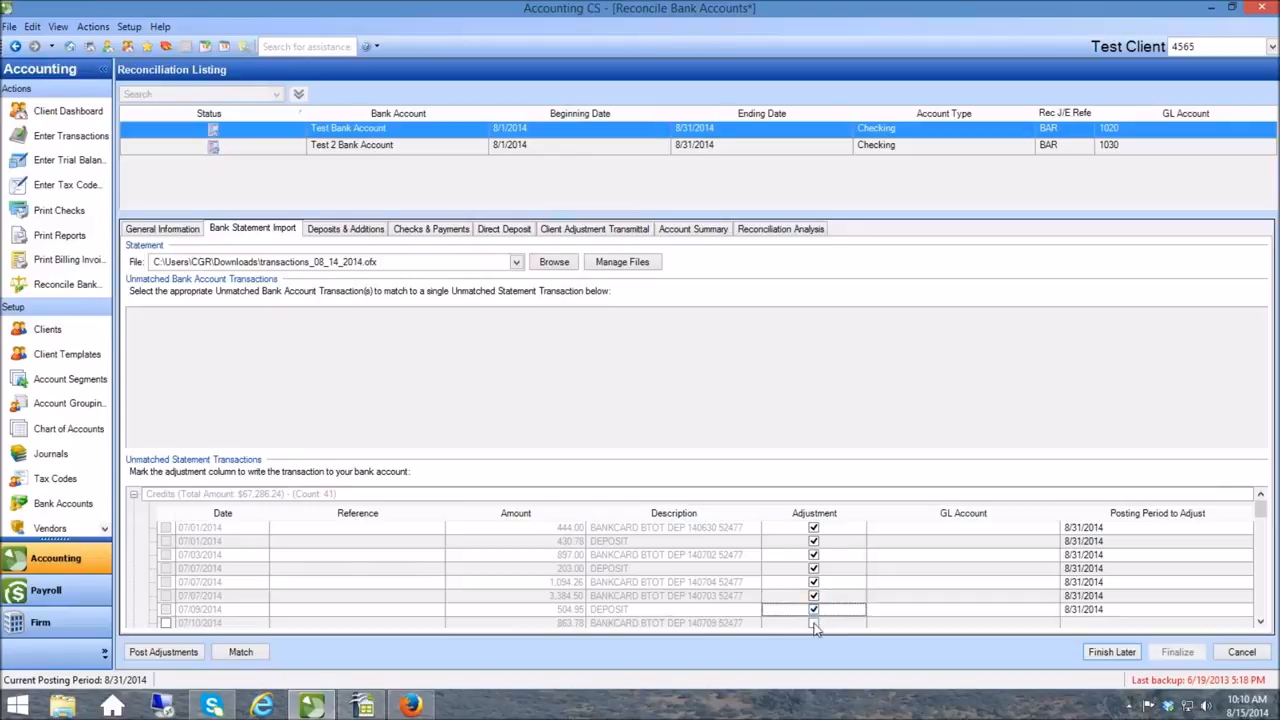
left_click(814, 622)
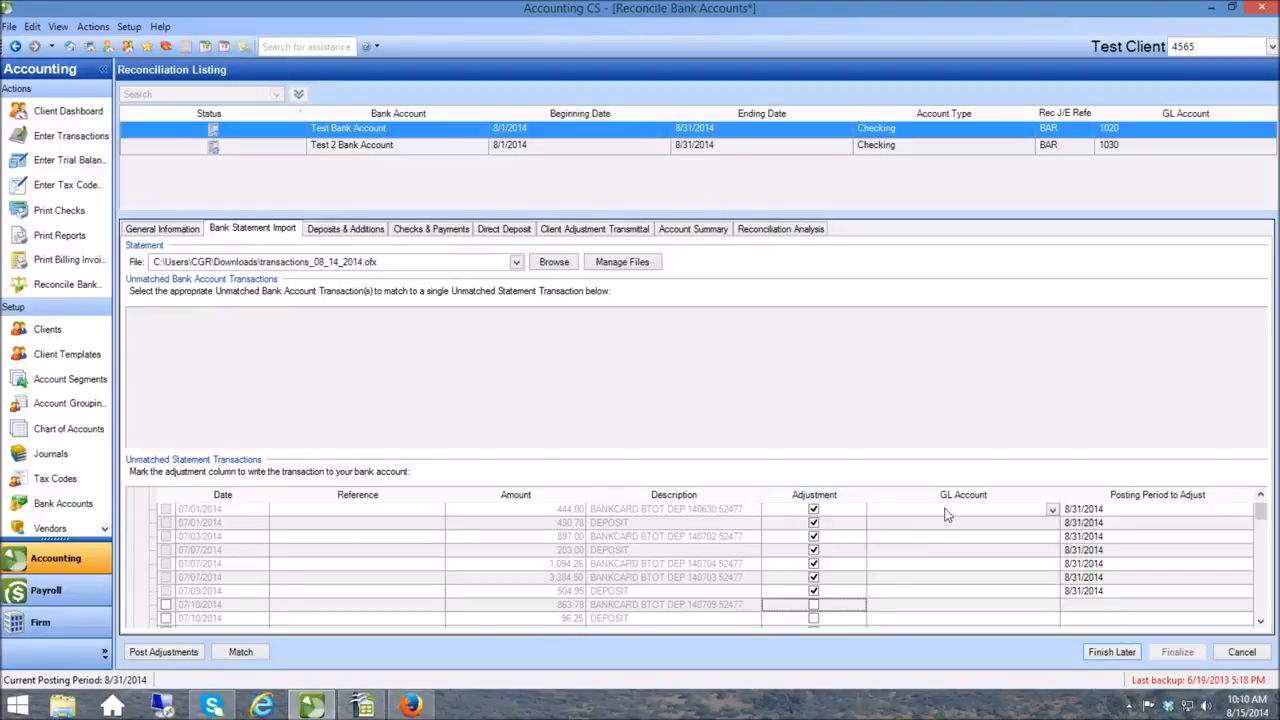
- Keep the first 07/01/2014 bankcard credit marked as an adjustment and assign it to GL account 4000
left_click(813, 510)
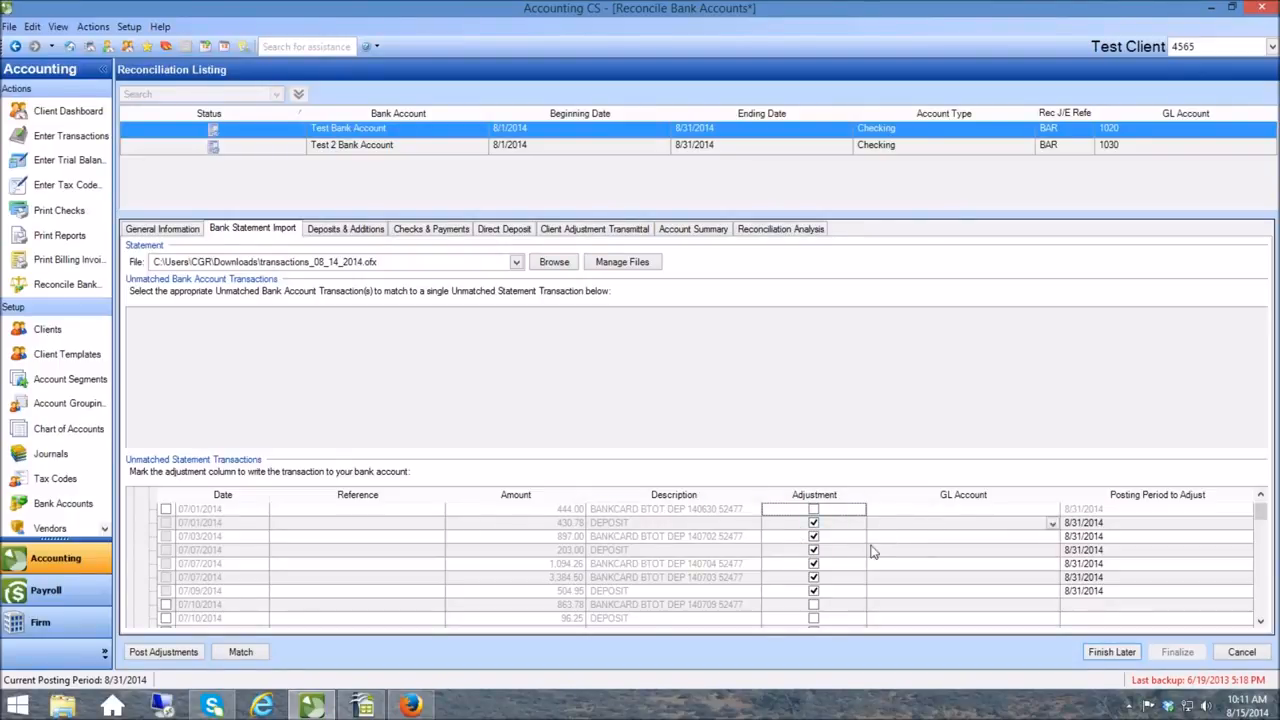
left_click(813, 510)
left_click(990, 508)
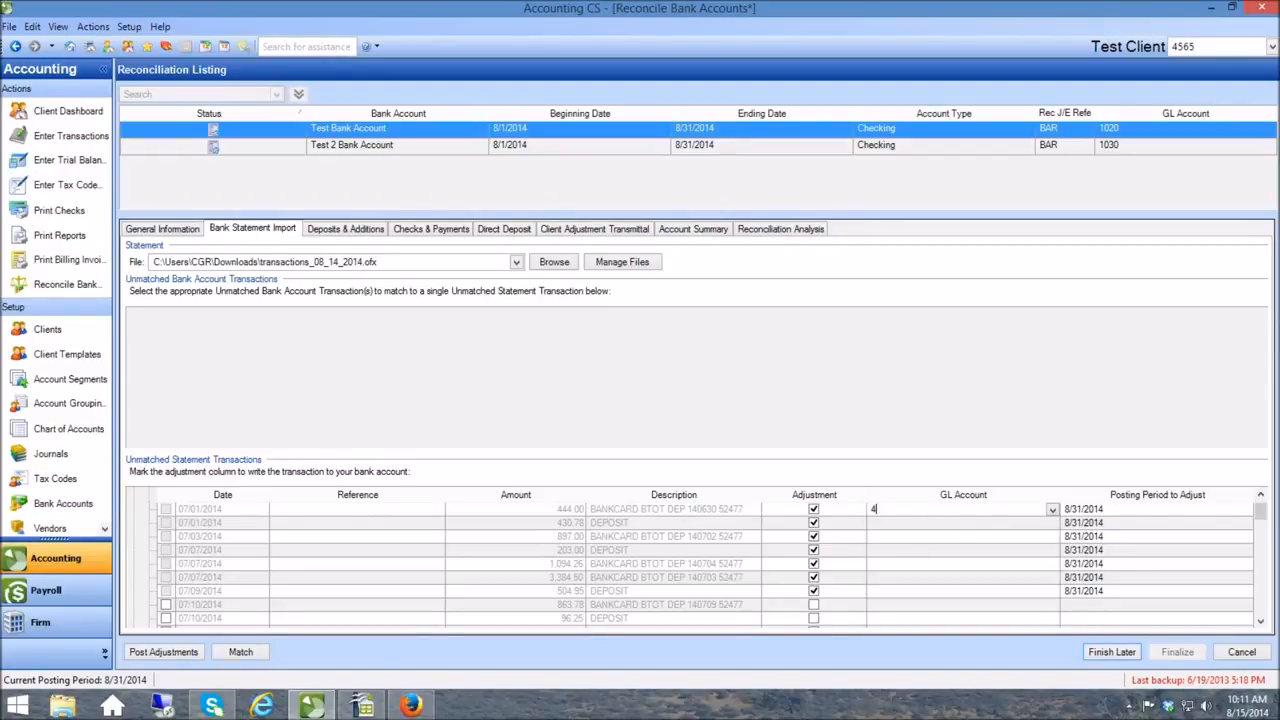
type("000")
key("Tab")
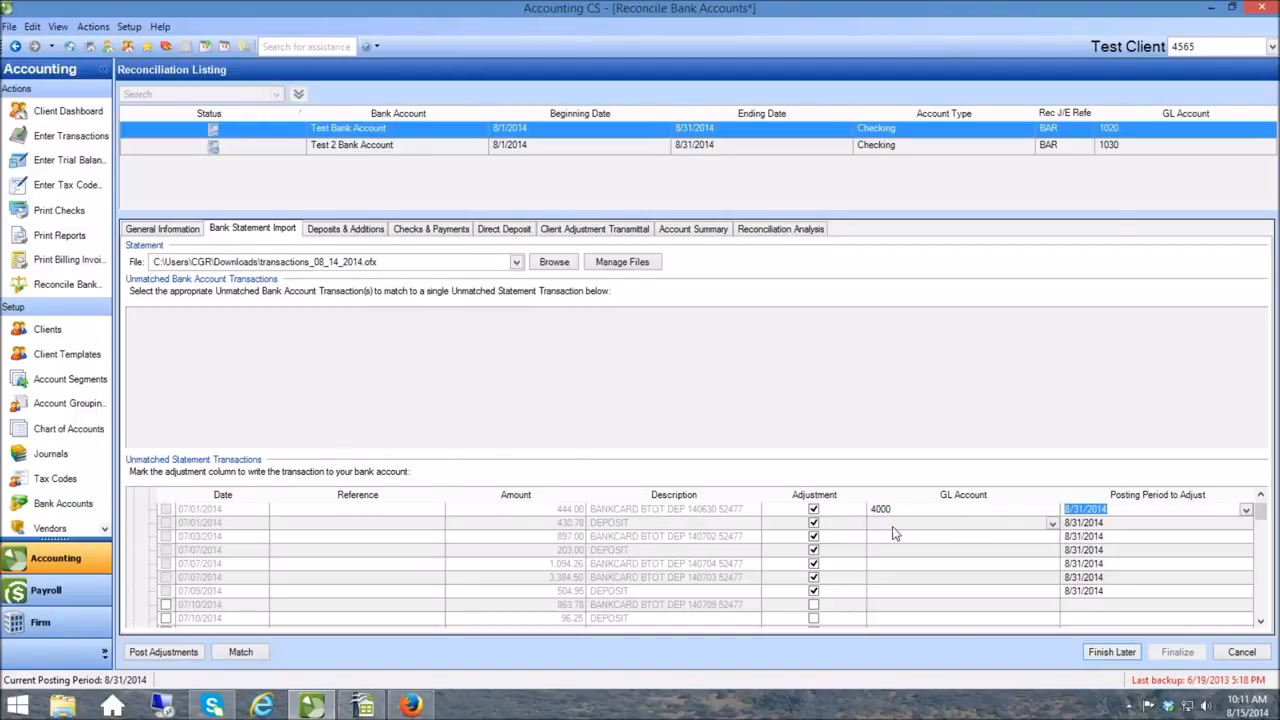
- Assign the 07/01/2014 deposit of 430.78 to GL account 4020, Other Income
left_click(893, 526)
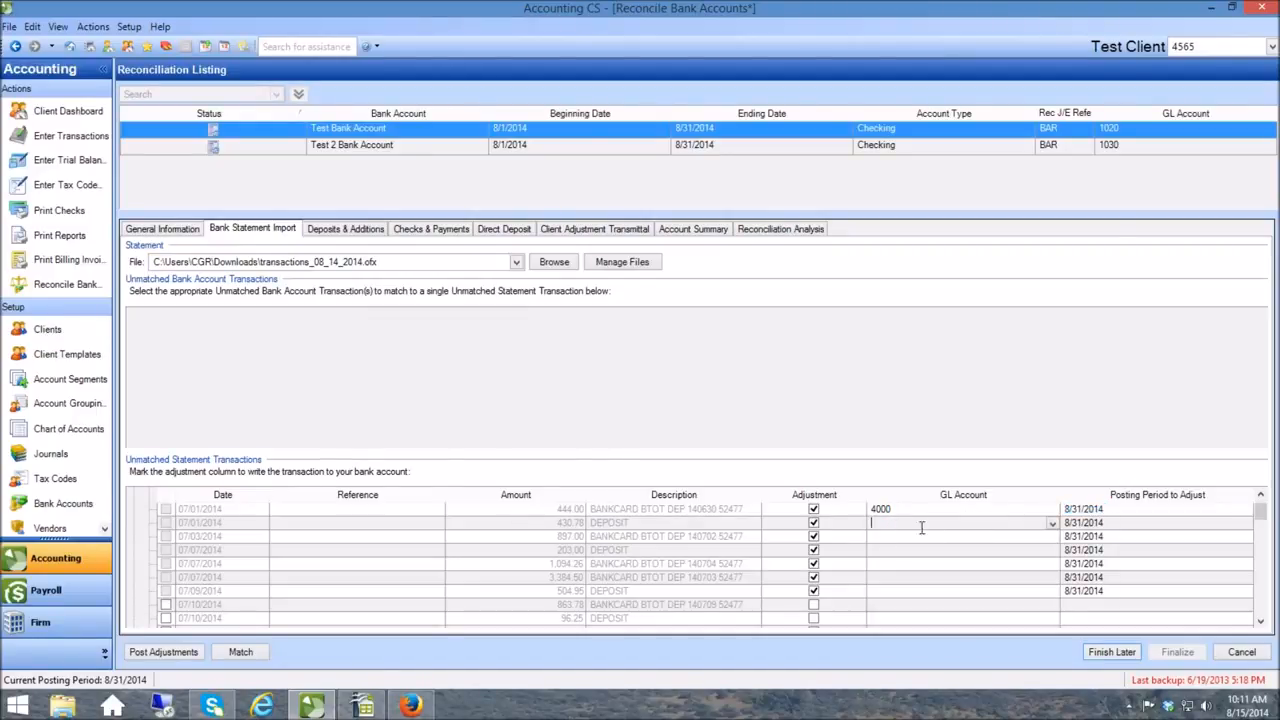
left_click(1052, 524)
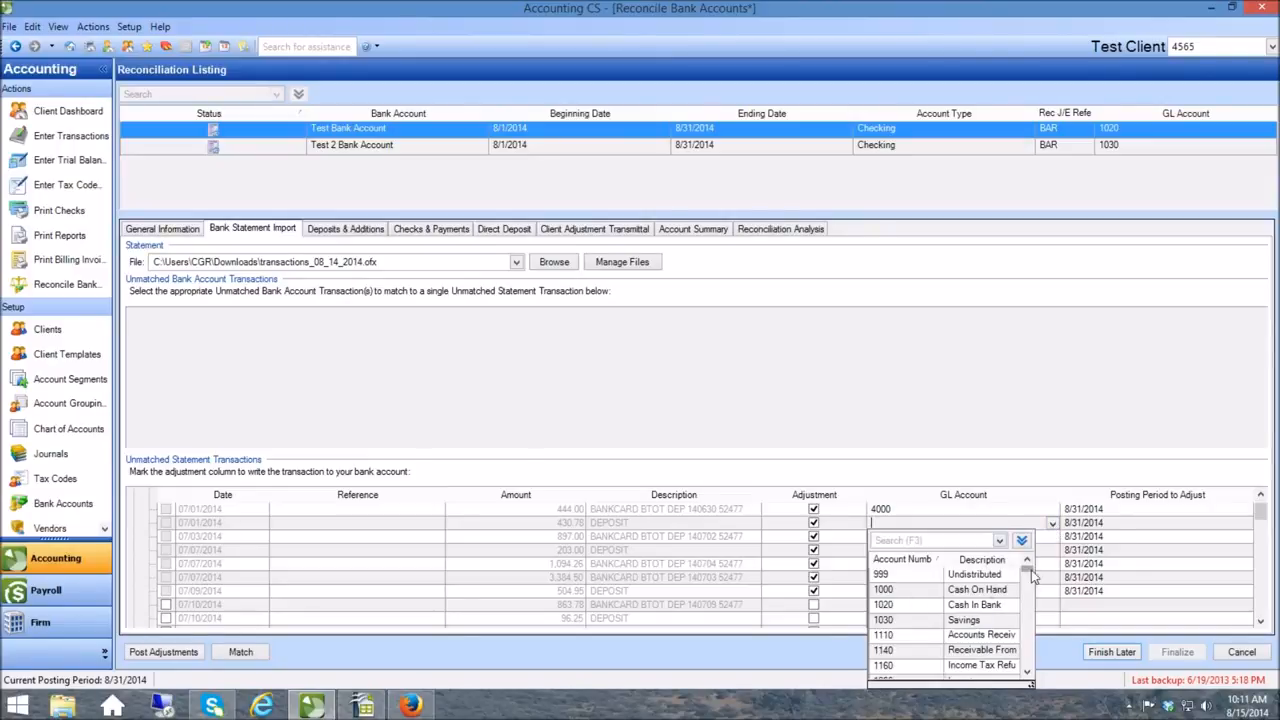
left_click_drag(1025, 575, 1030, 601)
scroll(964, 612, "up", 3)
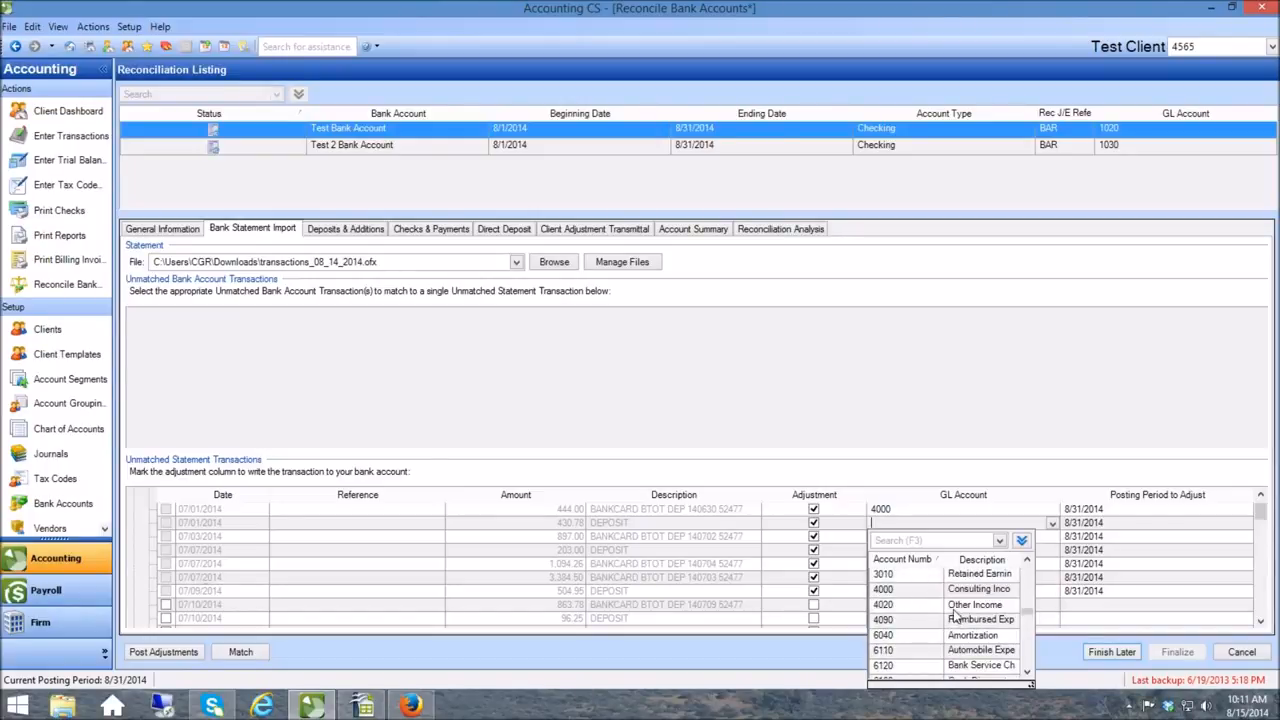
left_click(895, 607)
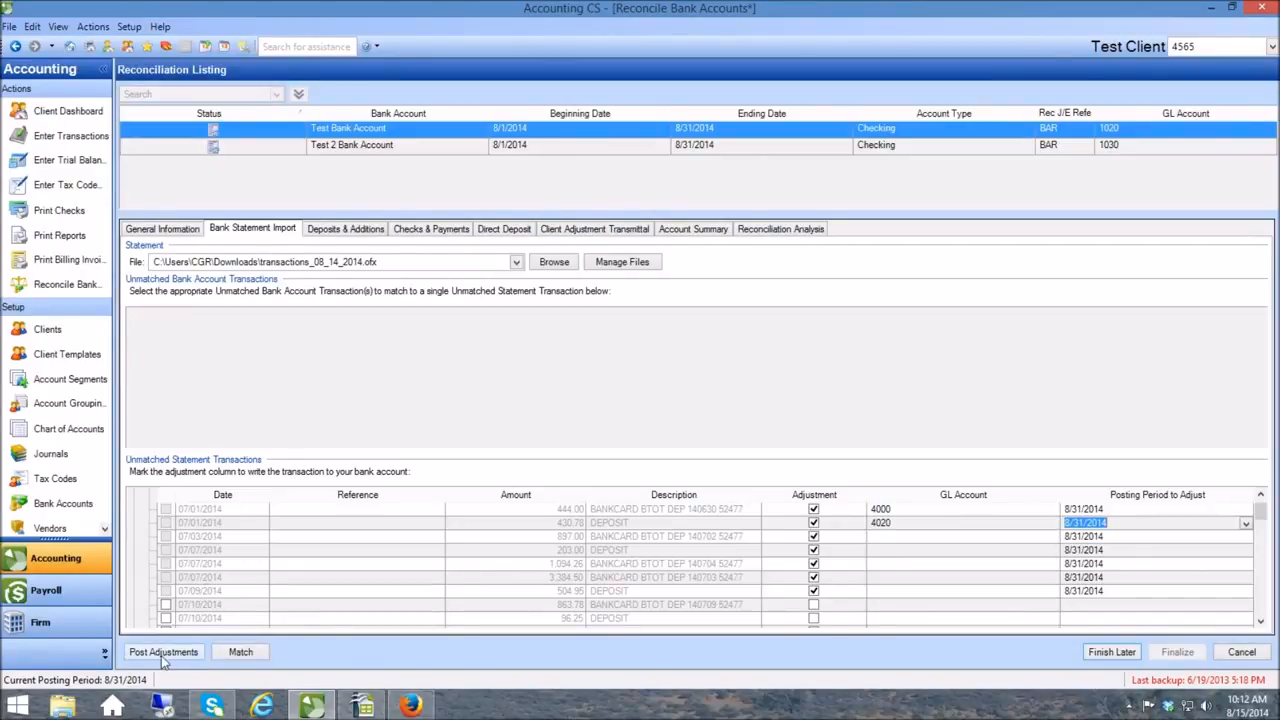
- Unmark the adjustments on the five credits dated 07/03/2014 to 07/09/2014 that have no GL account
left_click(813, 536)
left_click(813, 550)
left_click(813, 563)
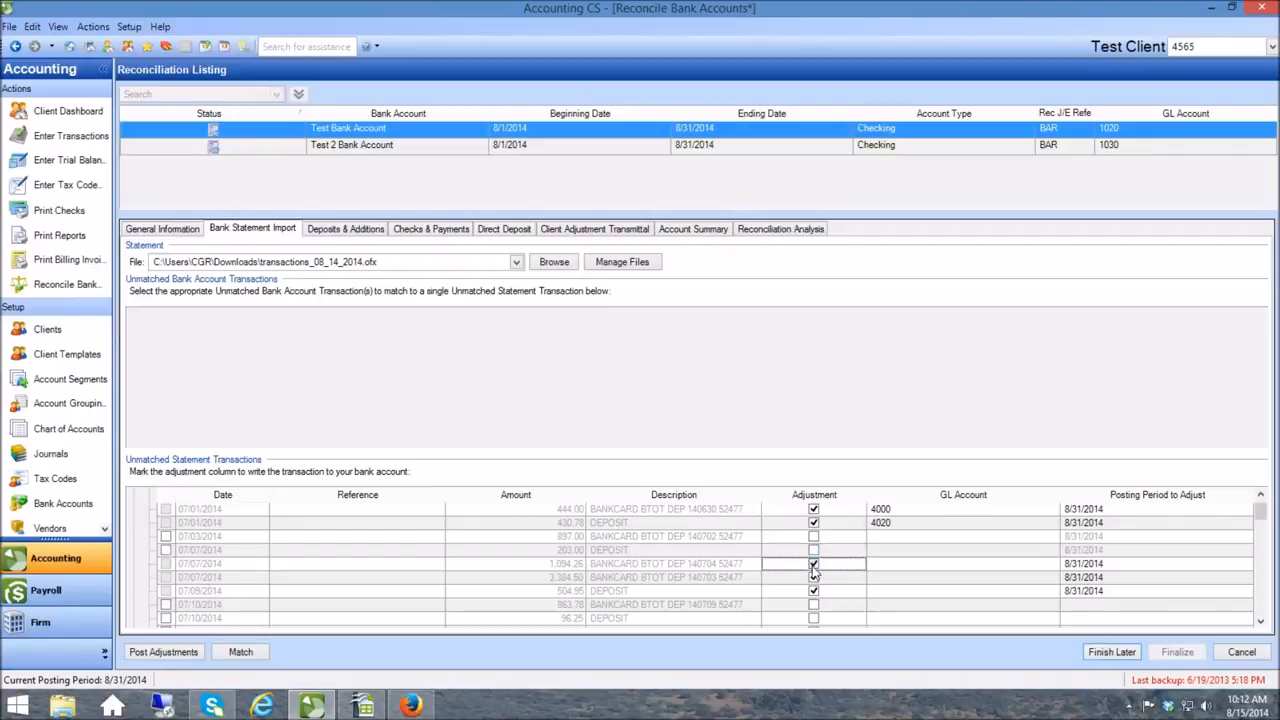
left_click(813, 577)
left_click(813, 591)
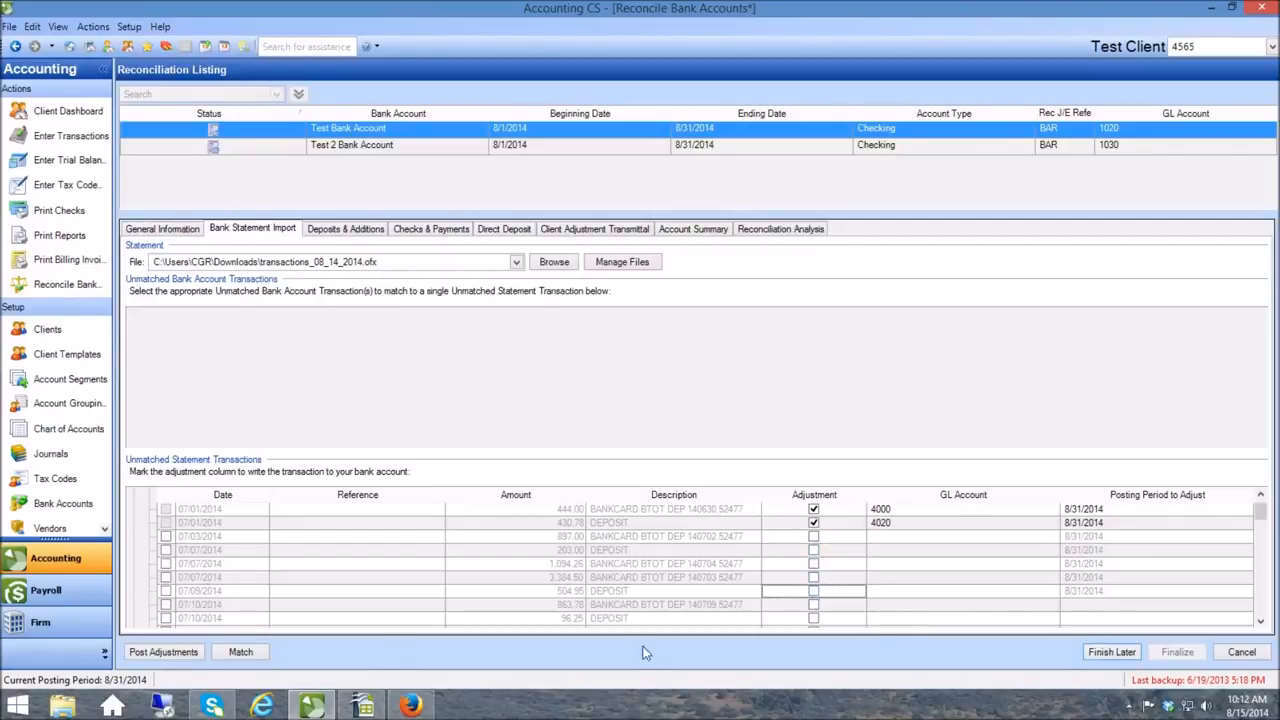
- Post the two marked credit adjustments and check them among the account's deposits and additions
left_click(154, 653)
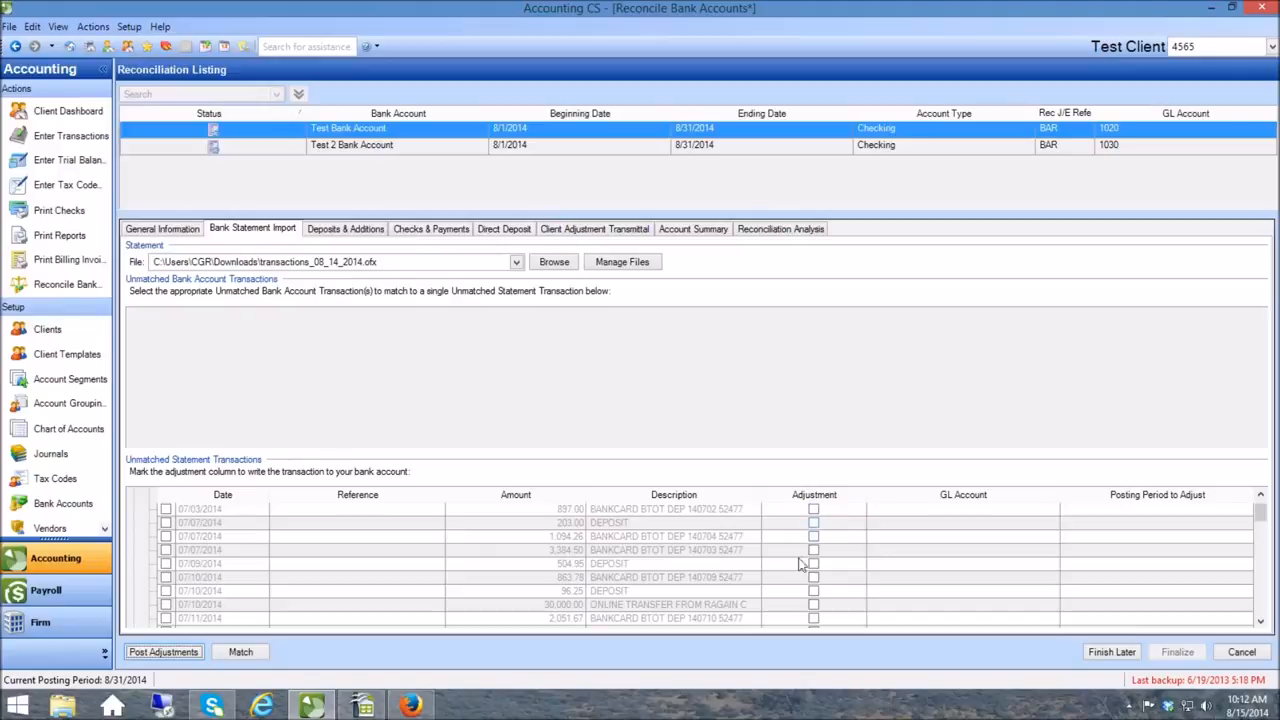
left_click(326, 234)
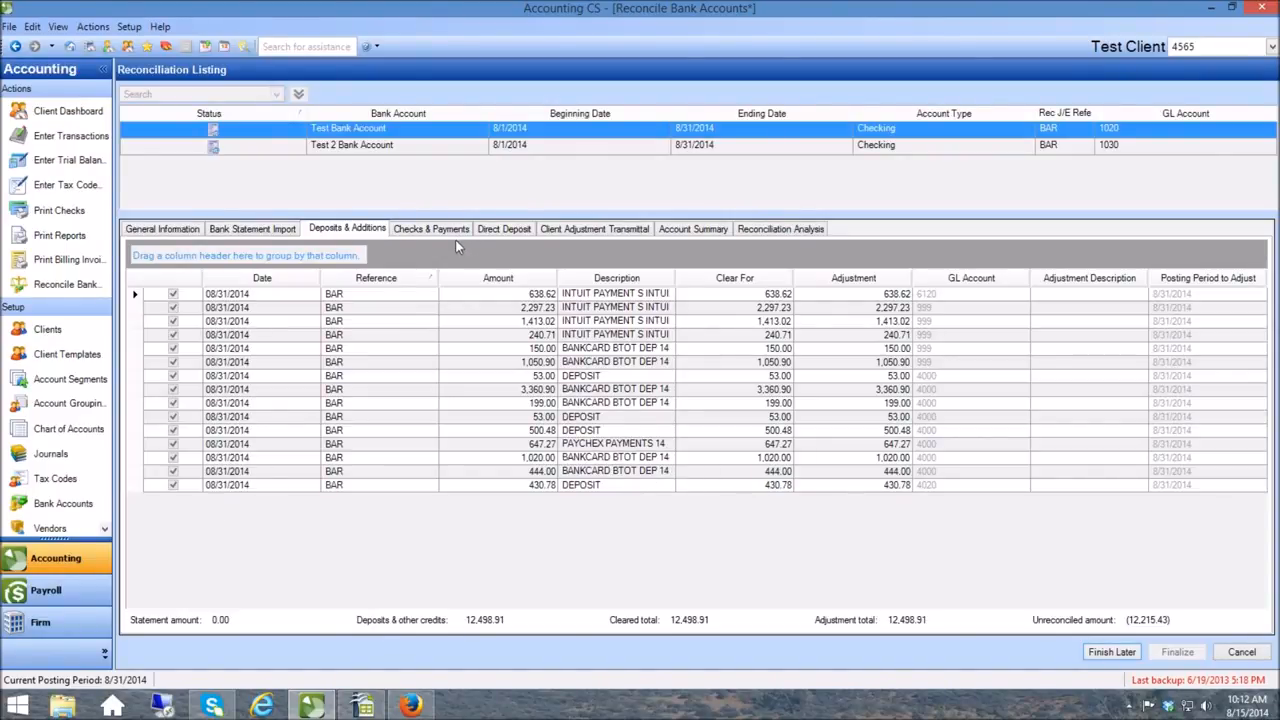
left_click(276, 231)
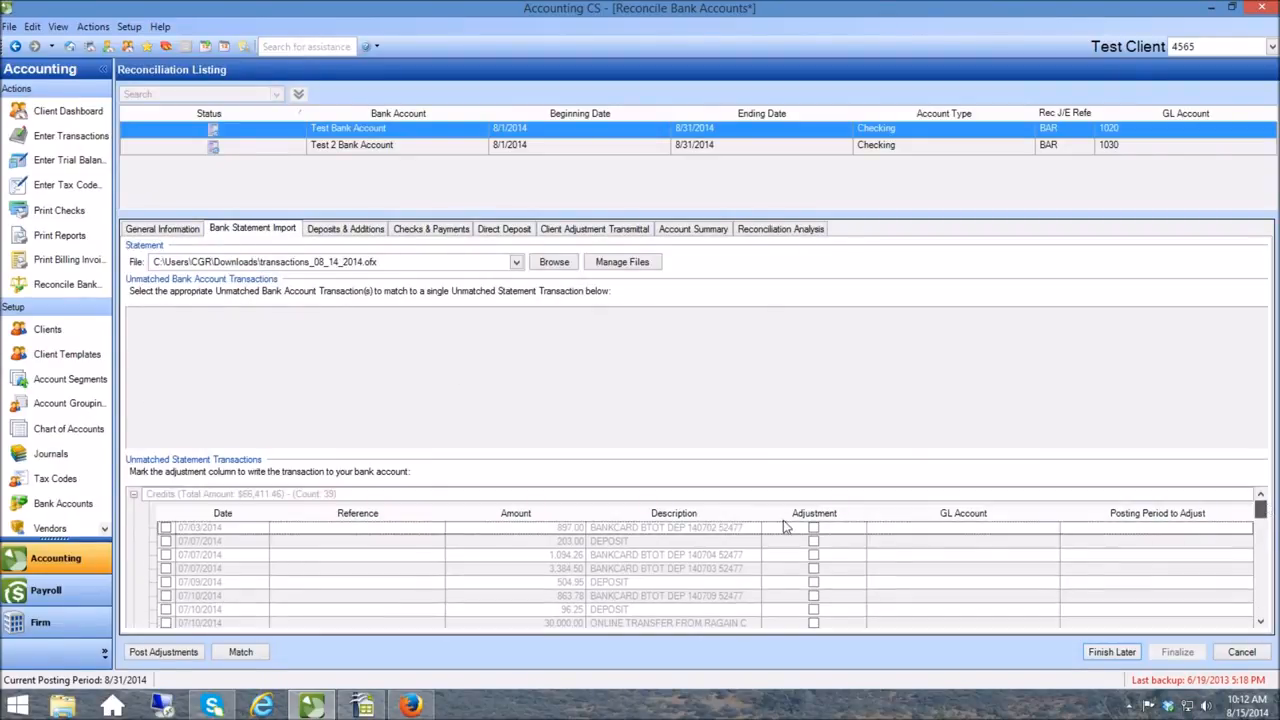
- Among the unmatched debits, mark the 07/01/2014 bankcard discount as an adjustment and assign it to GL account 6200
left_click(135, 494)
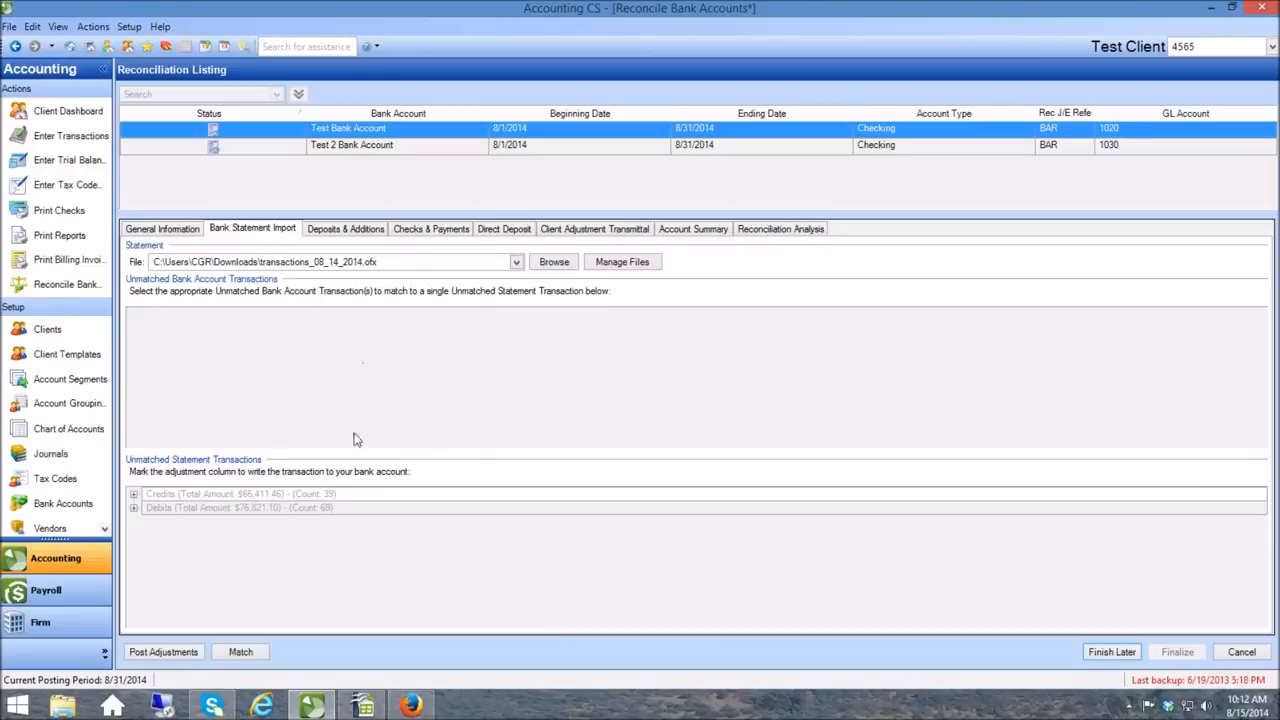
left_click(134, 508)
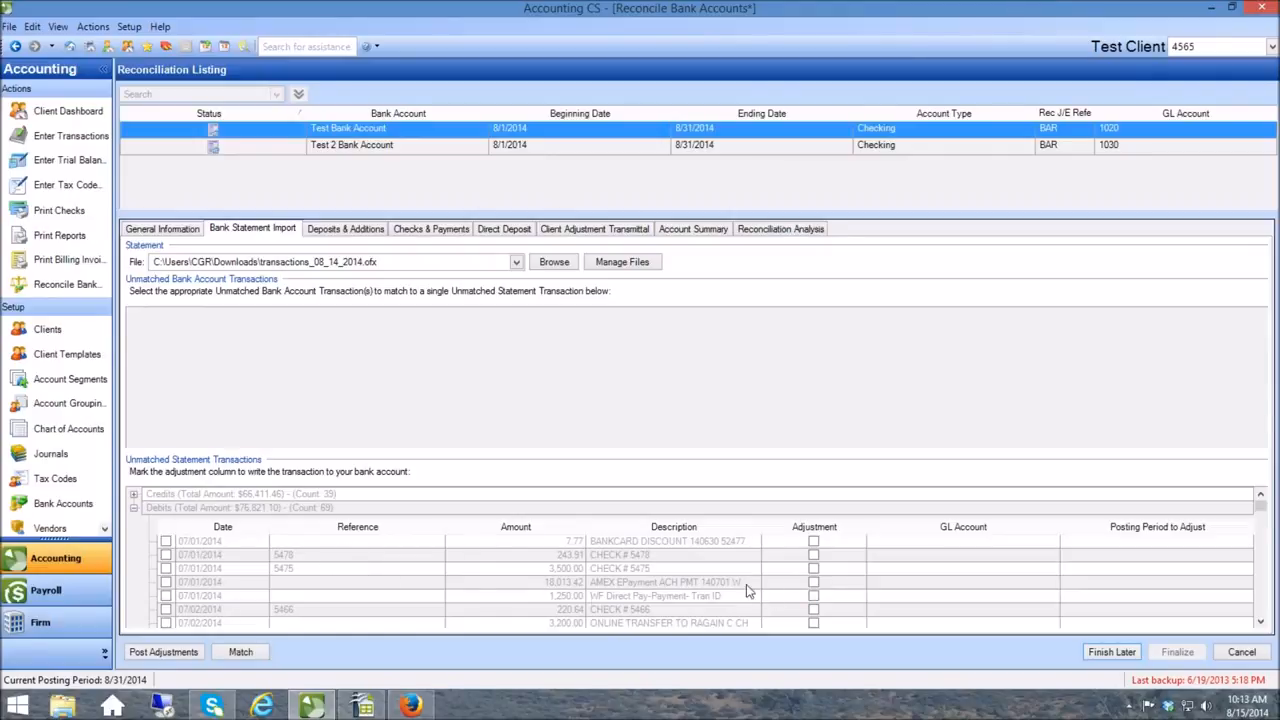
left_click(814, 542)
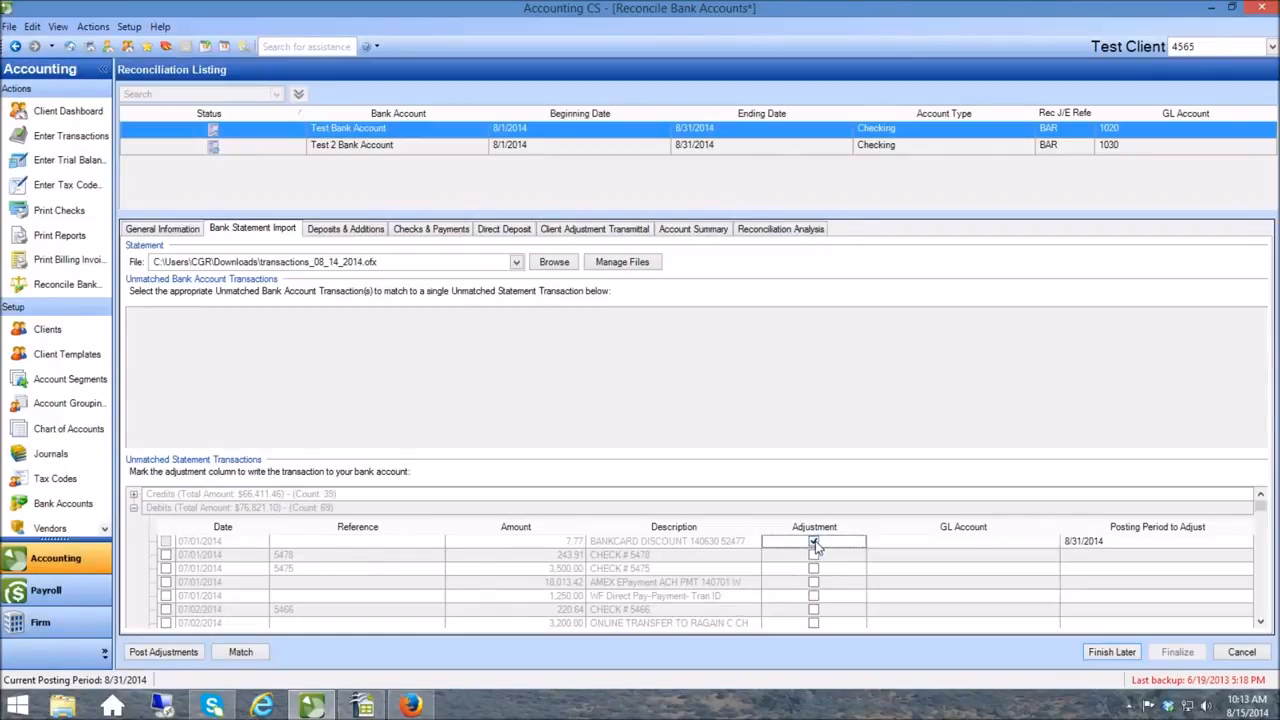
left_click(947, 540)
type("6200")
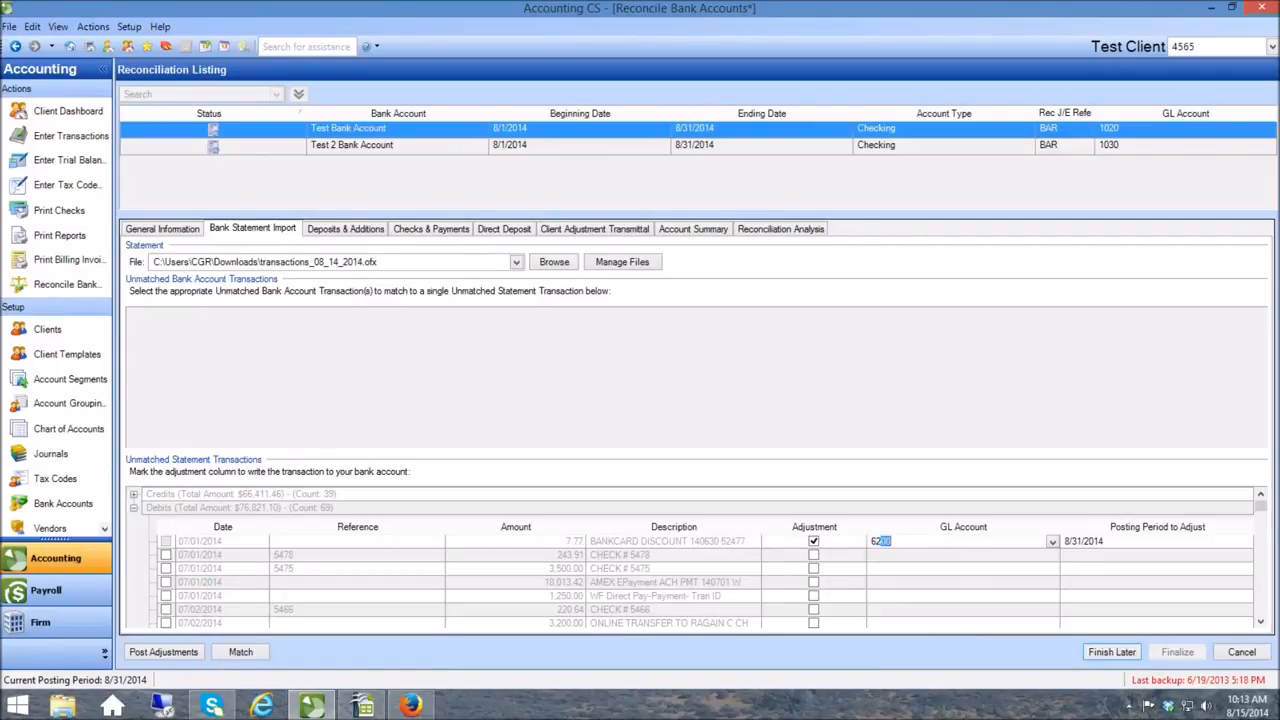
key("Tab")
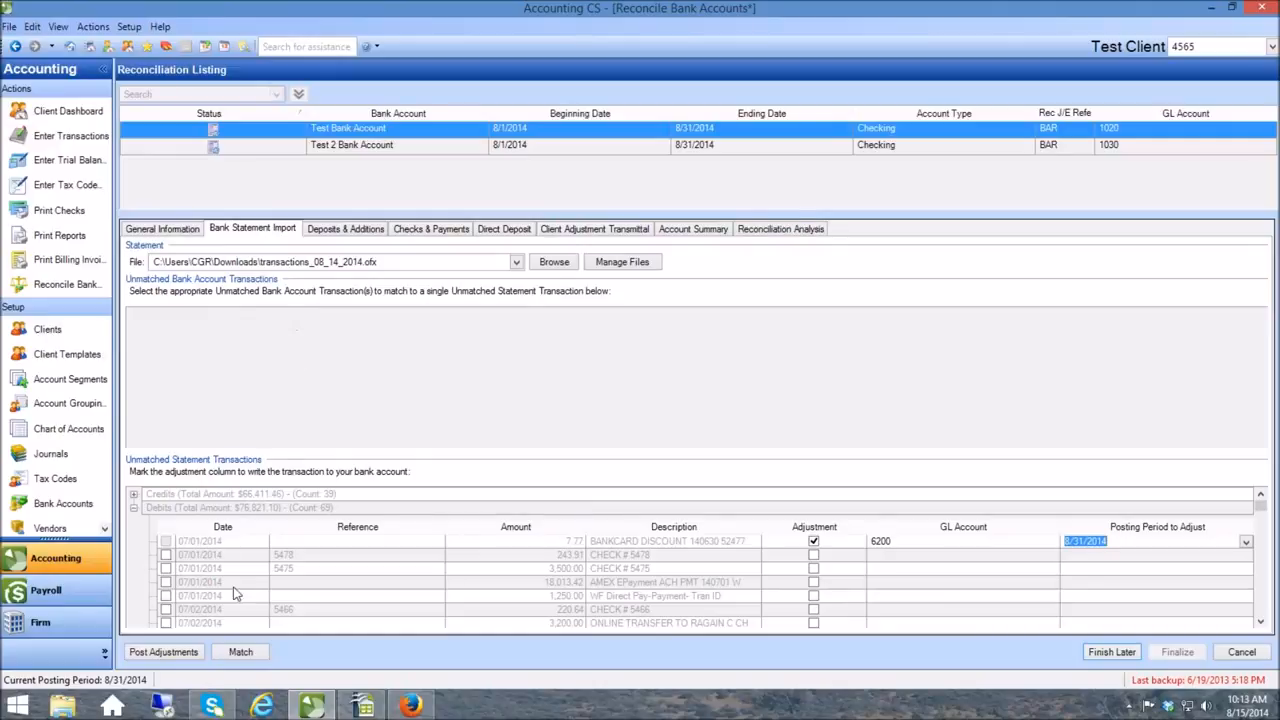
- Switch to the Test 2 Bank Account reconciliation without saving the current changes, and expand its unmatched credits and debits
left_click(134, 509)
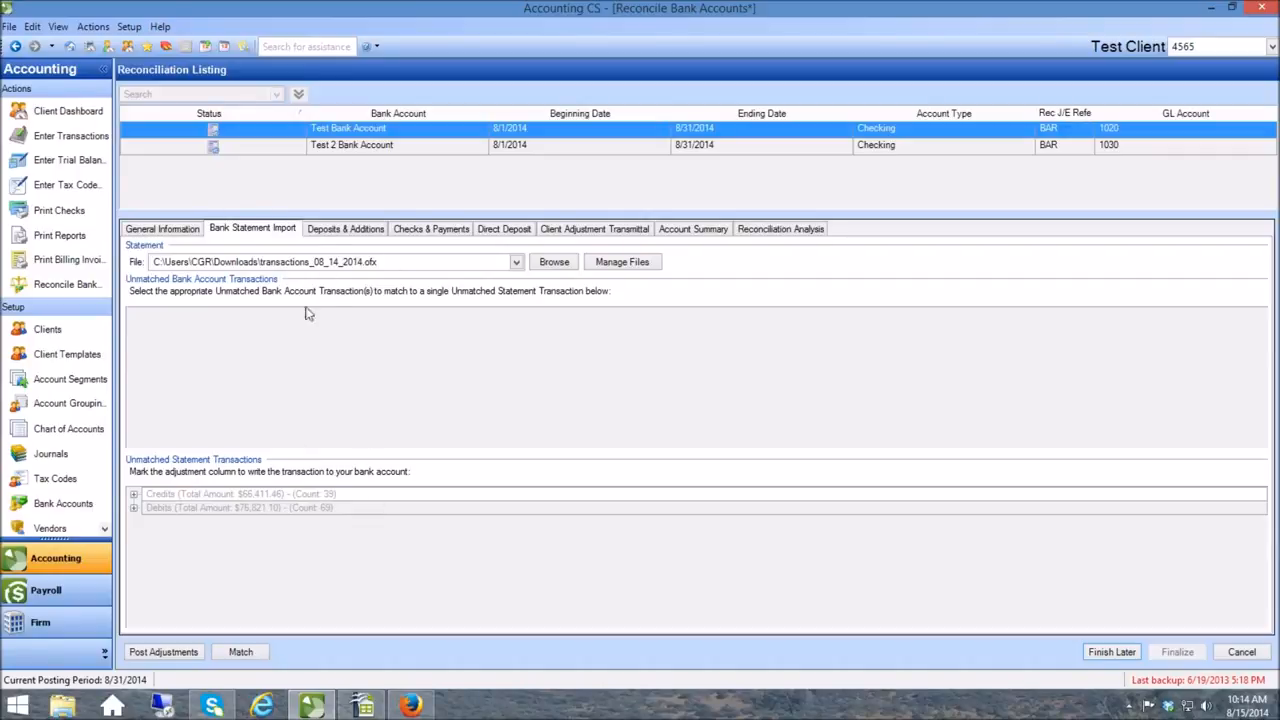
left_click(245, 148)
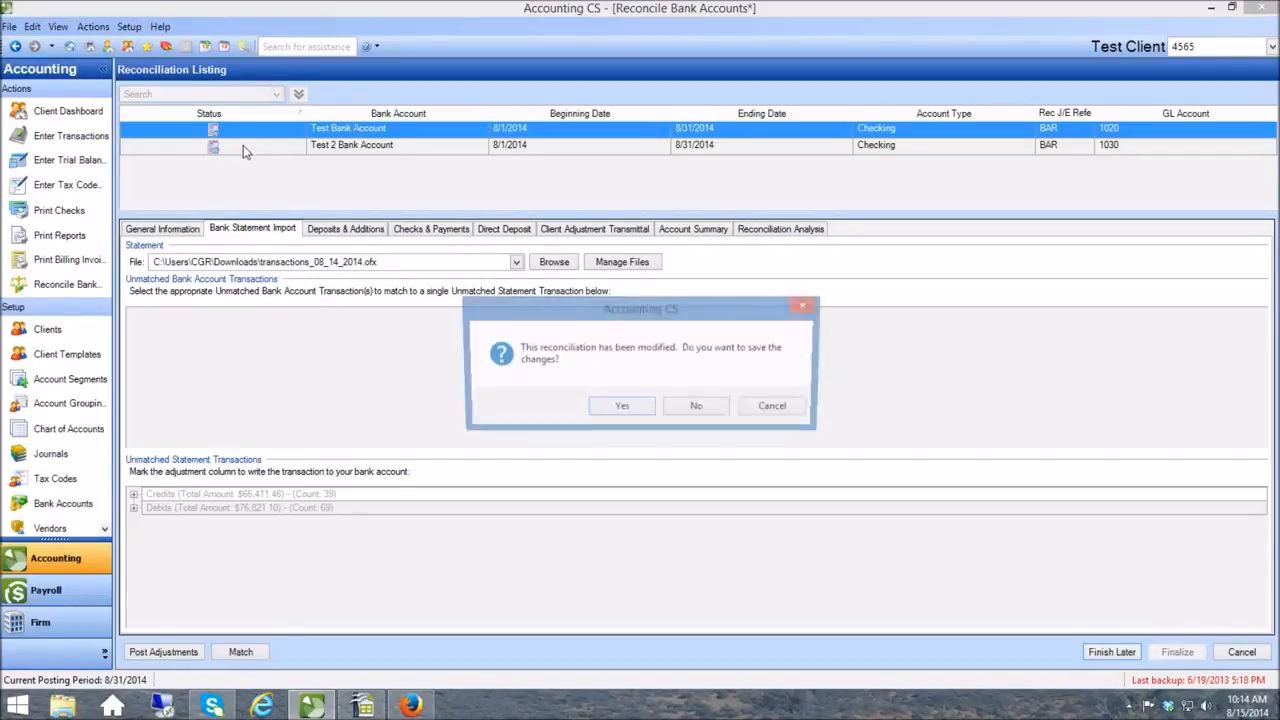
left_click(715, 409)
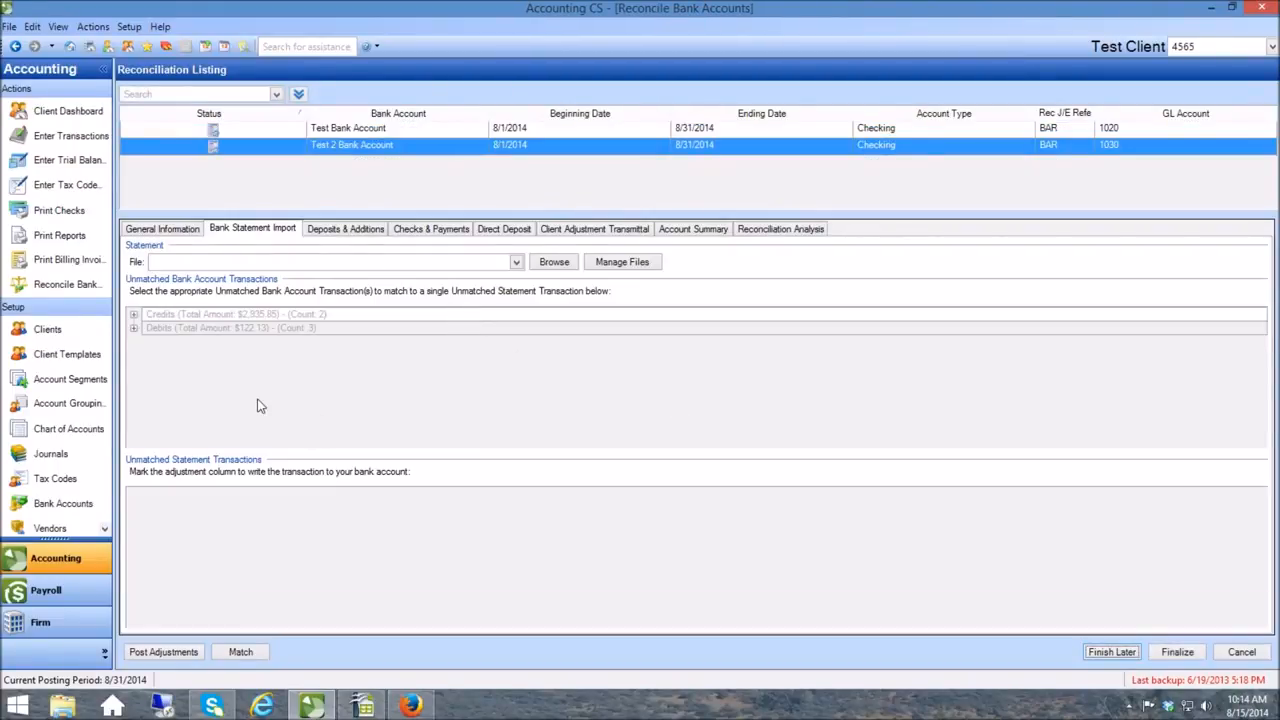
left_click(134, 315)
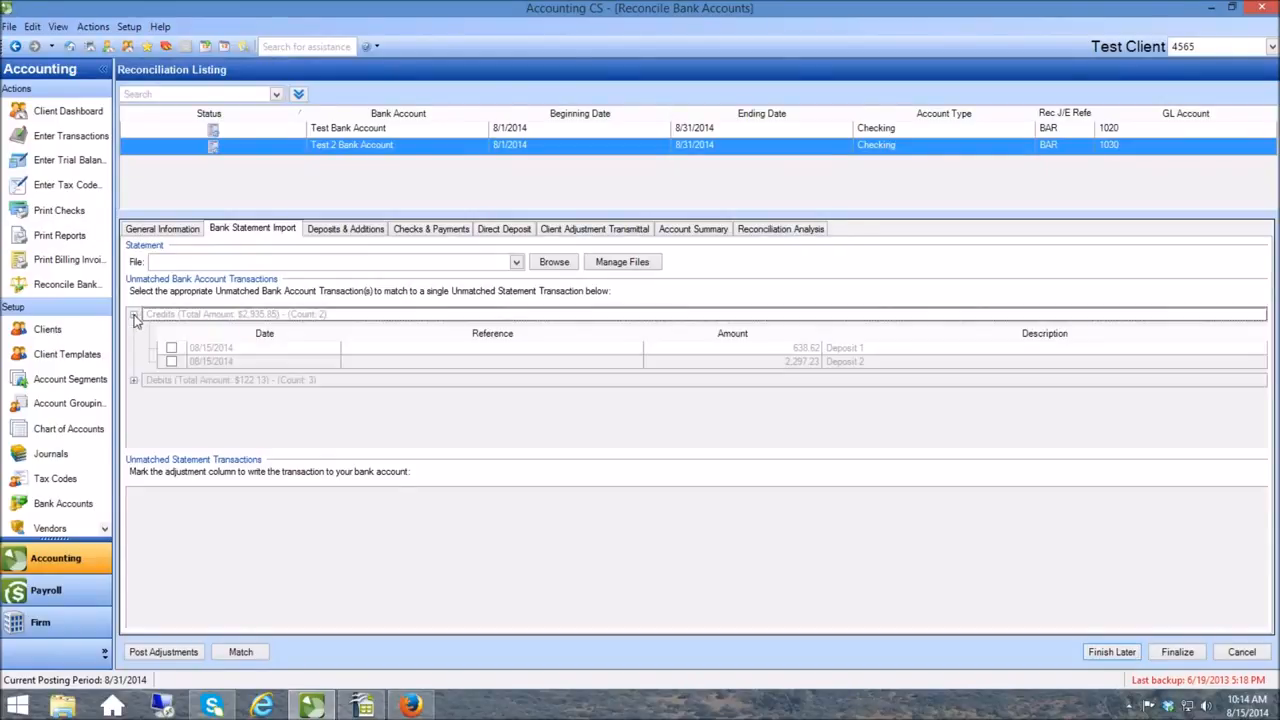
left_click(134, 381)
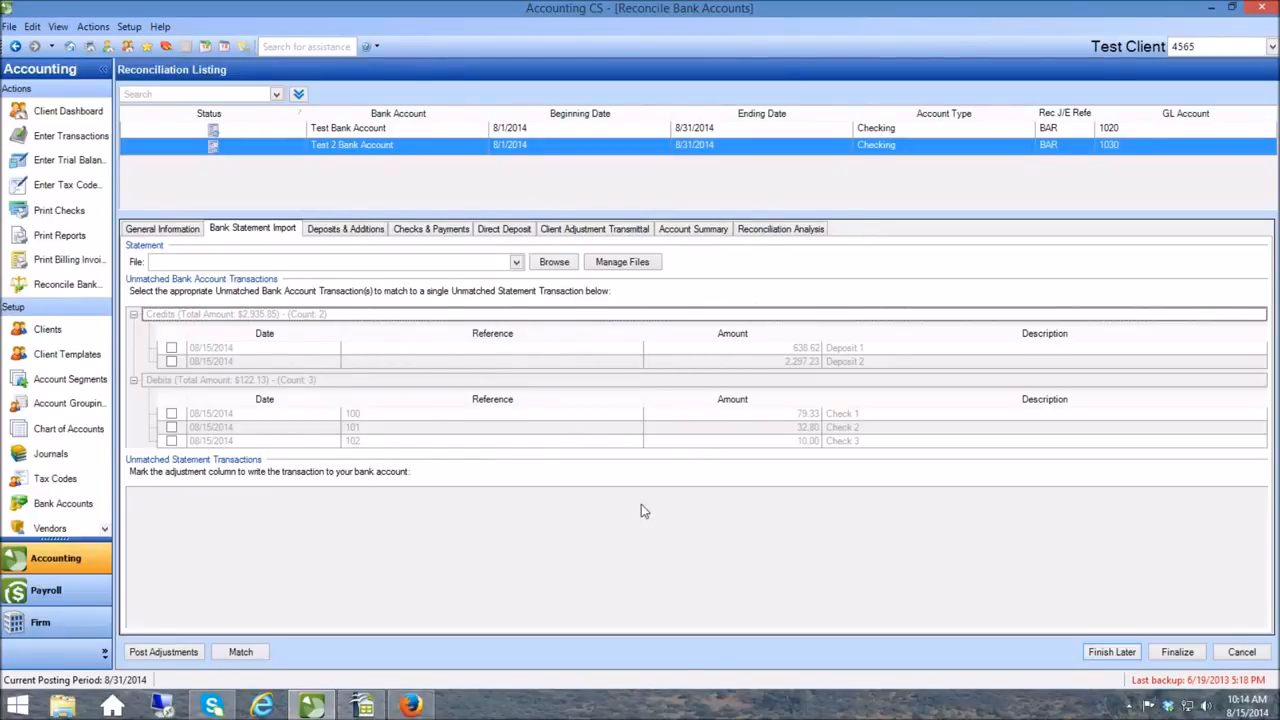
- Import the bank statement file transactions_08_01_2014.ofx from the Desktop into the Test 2 Bank Account reconciliation
left_click(553, 263)
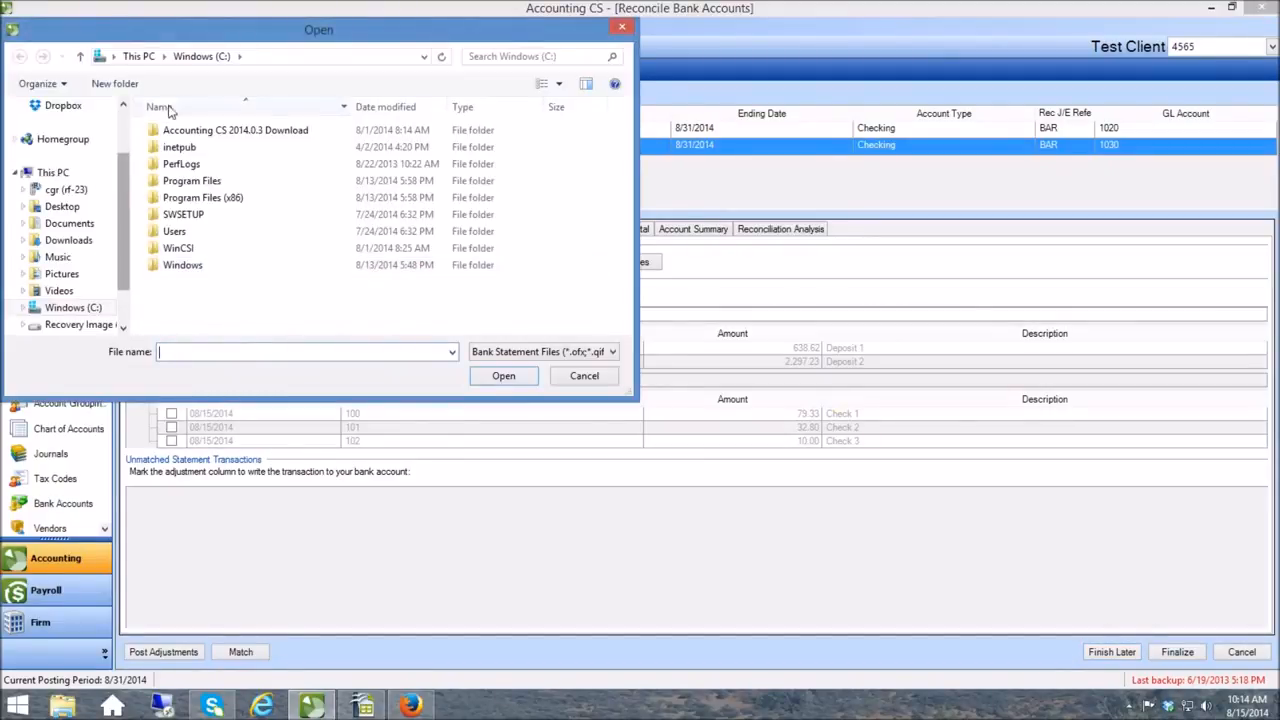
scroll(127, 163, "up", 2)
left_click(68, 147)
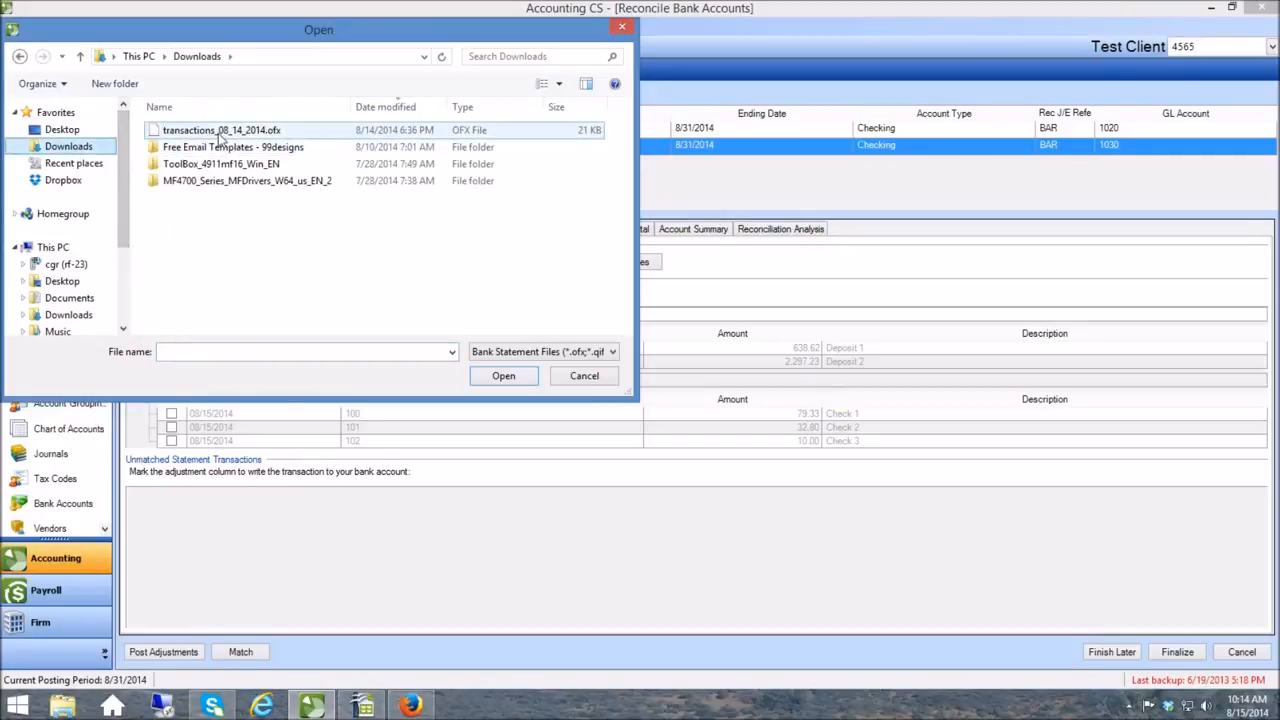
left_click(62, 129)
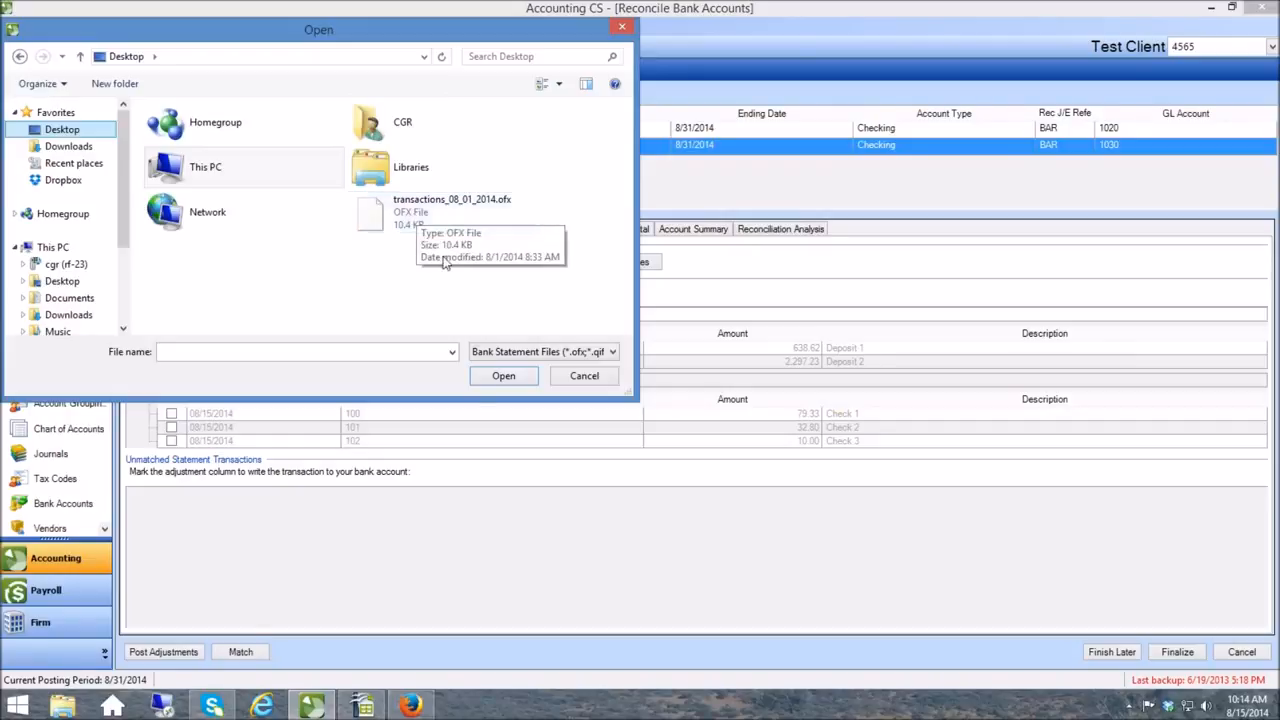
left_click(410, 219)
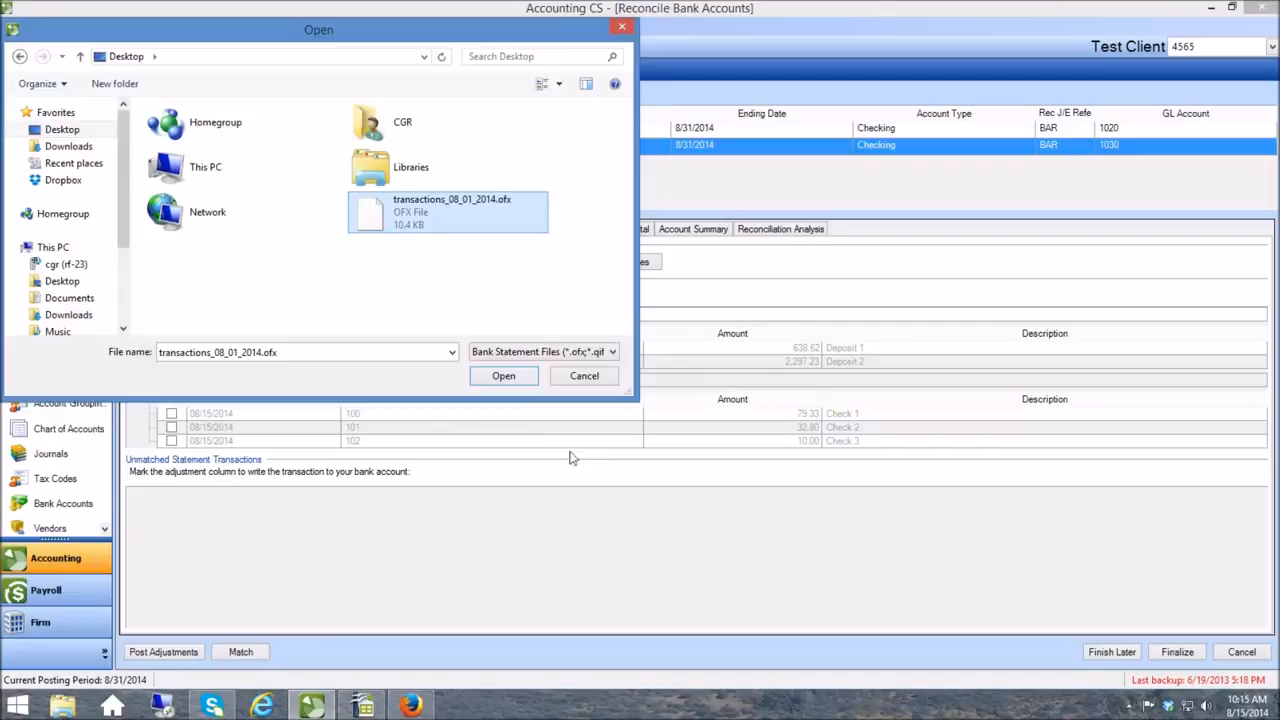
left_click(503, 376)
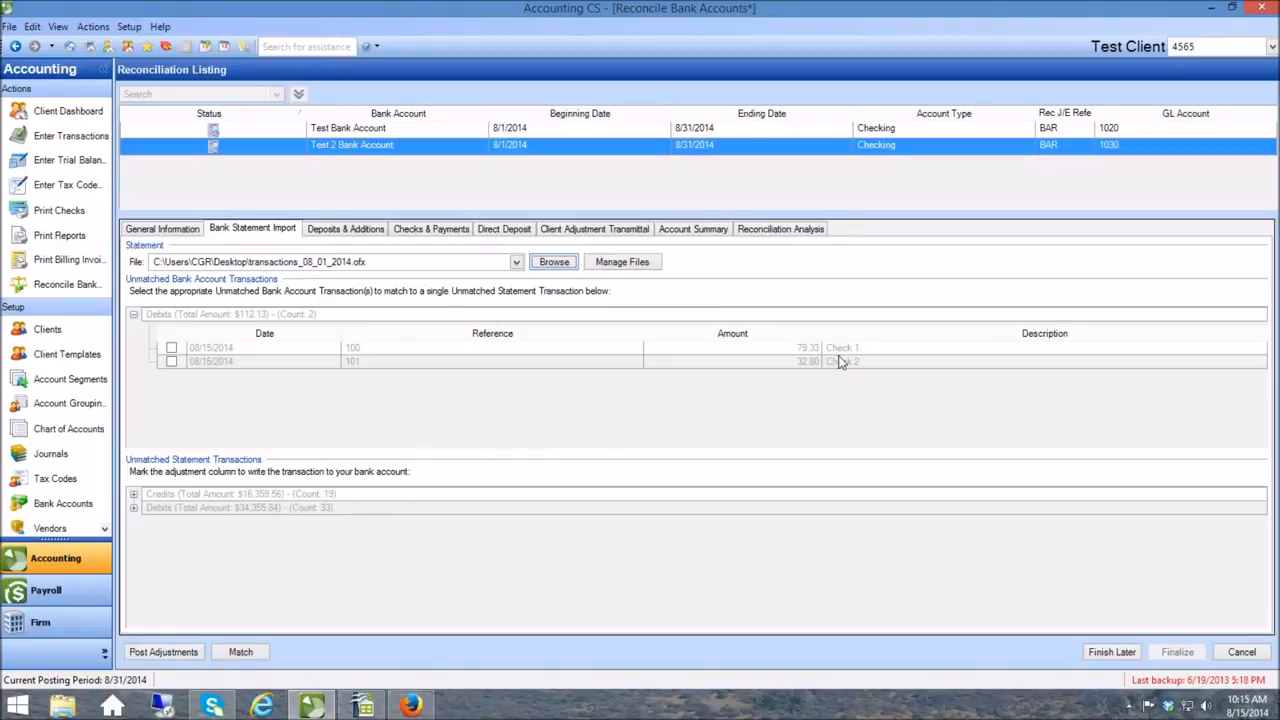
- Check which checks and deposits of the Test 2 Bank Account were cleared by the statement import
left_click(449, 233)
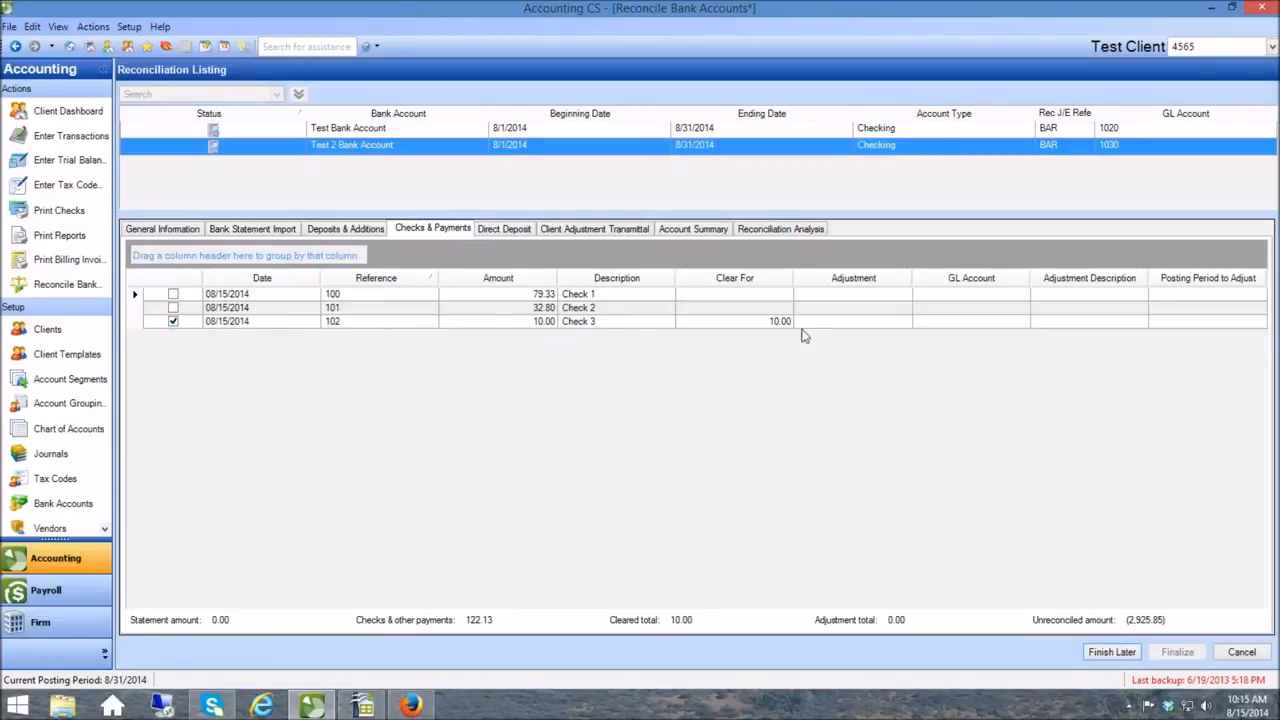
left_click(343, 228)
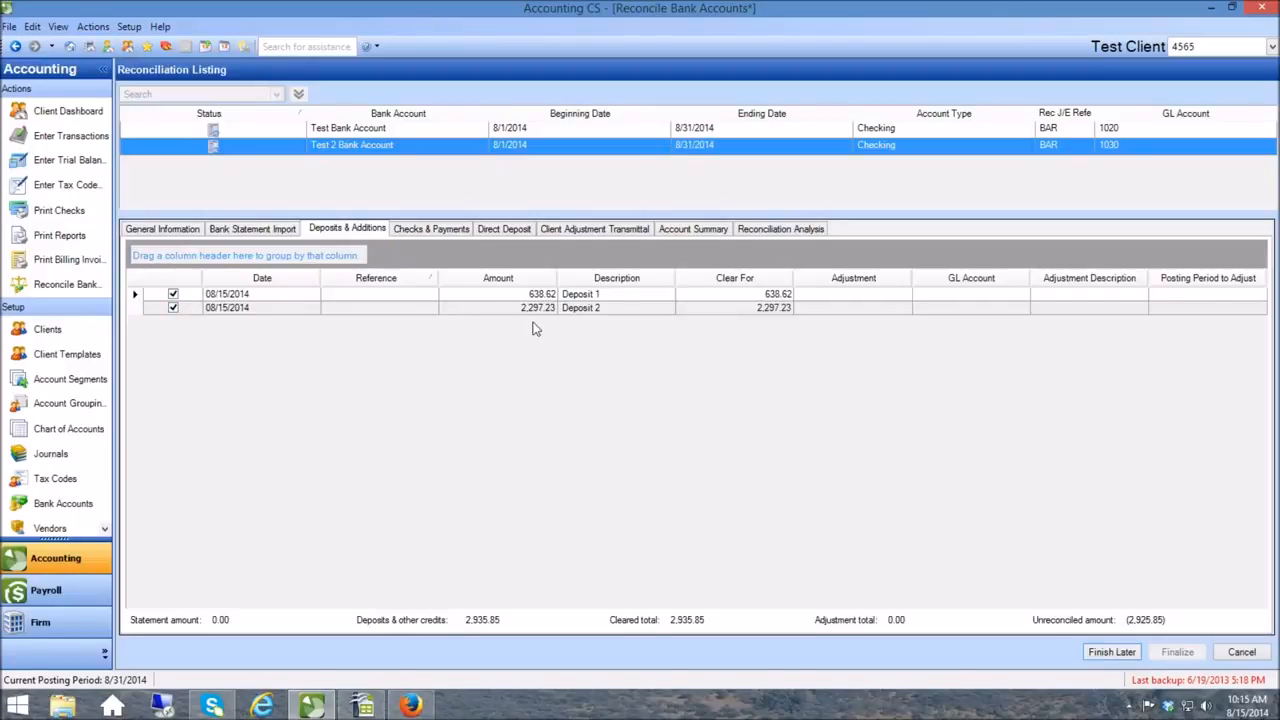
left_click(252, 236)
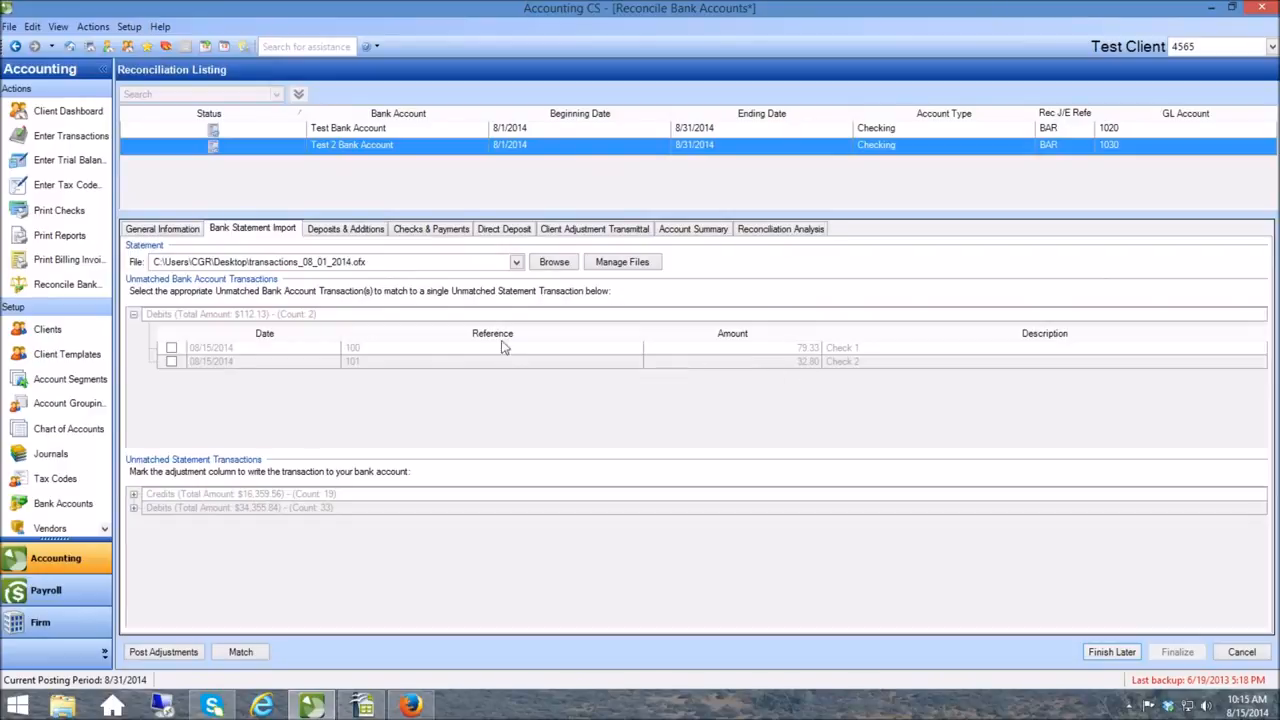
- Match statement check 5456 for 79.33 to the unmatched bank account check 100, leaving it unmarked as an adjustment
left_click(134, 508)
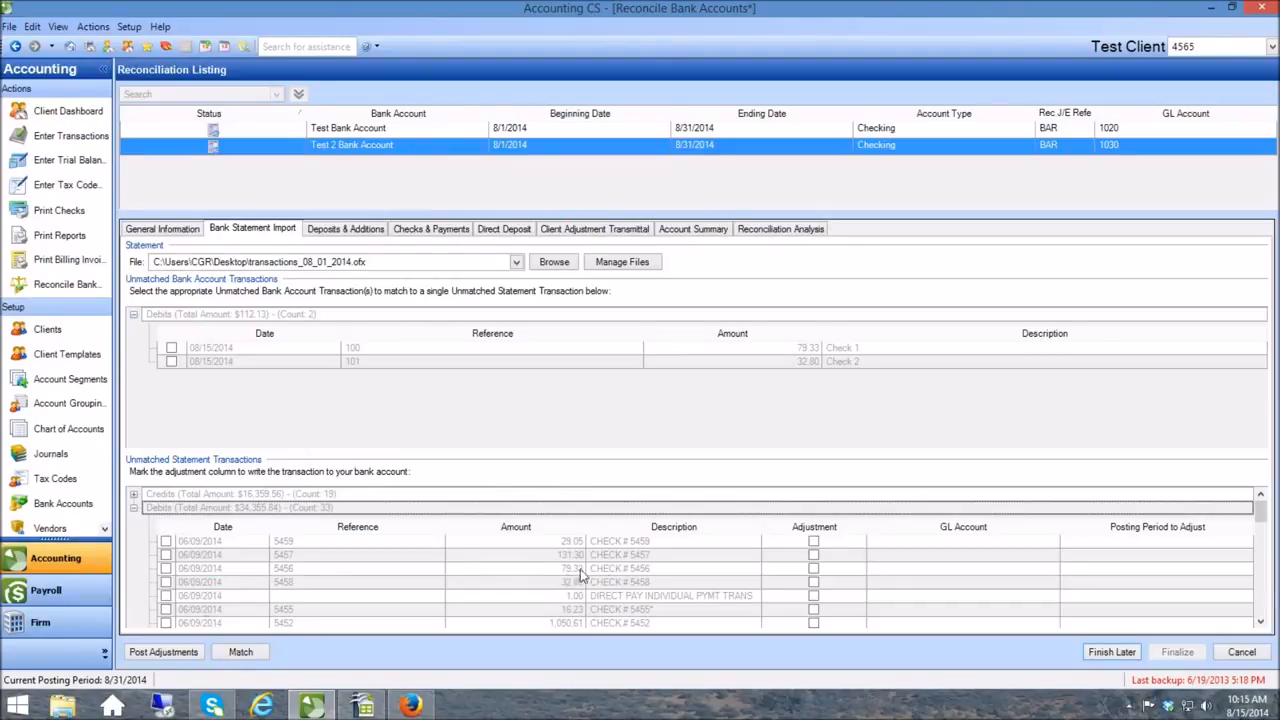
left_click(813, 568)
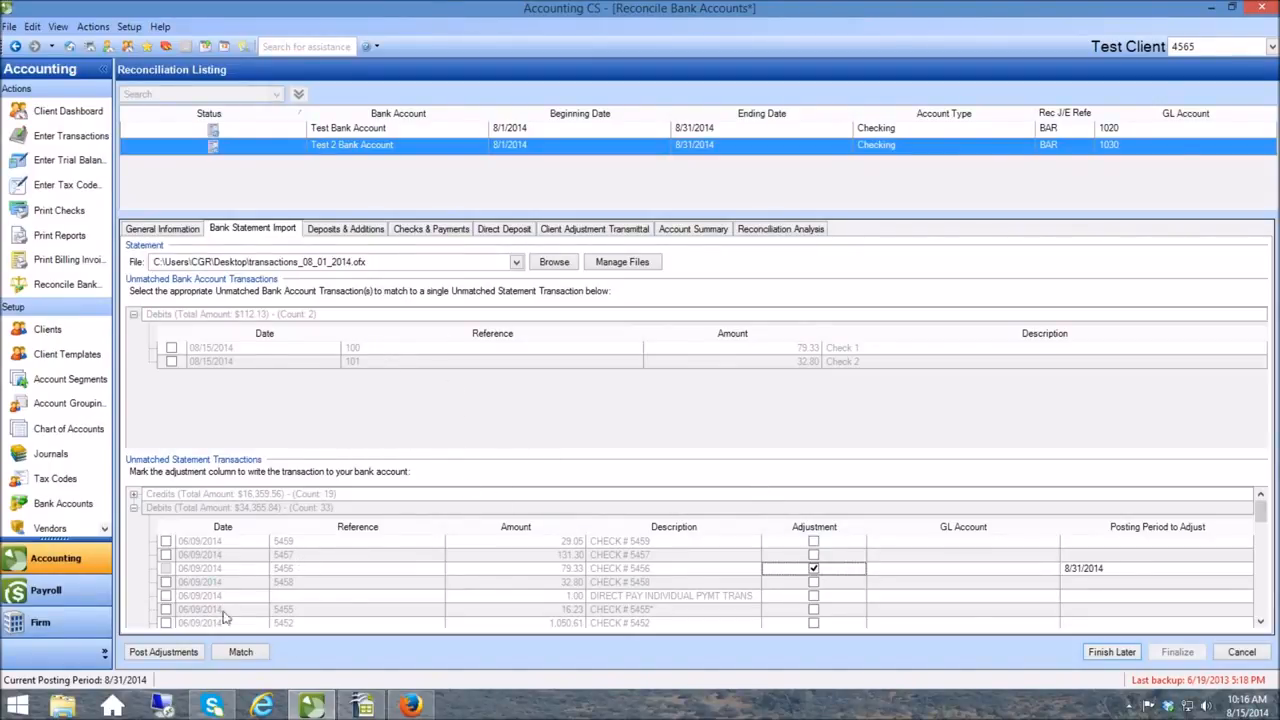
left_click(814, 569)
left_click(166, 568)
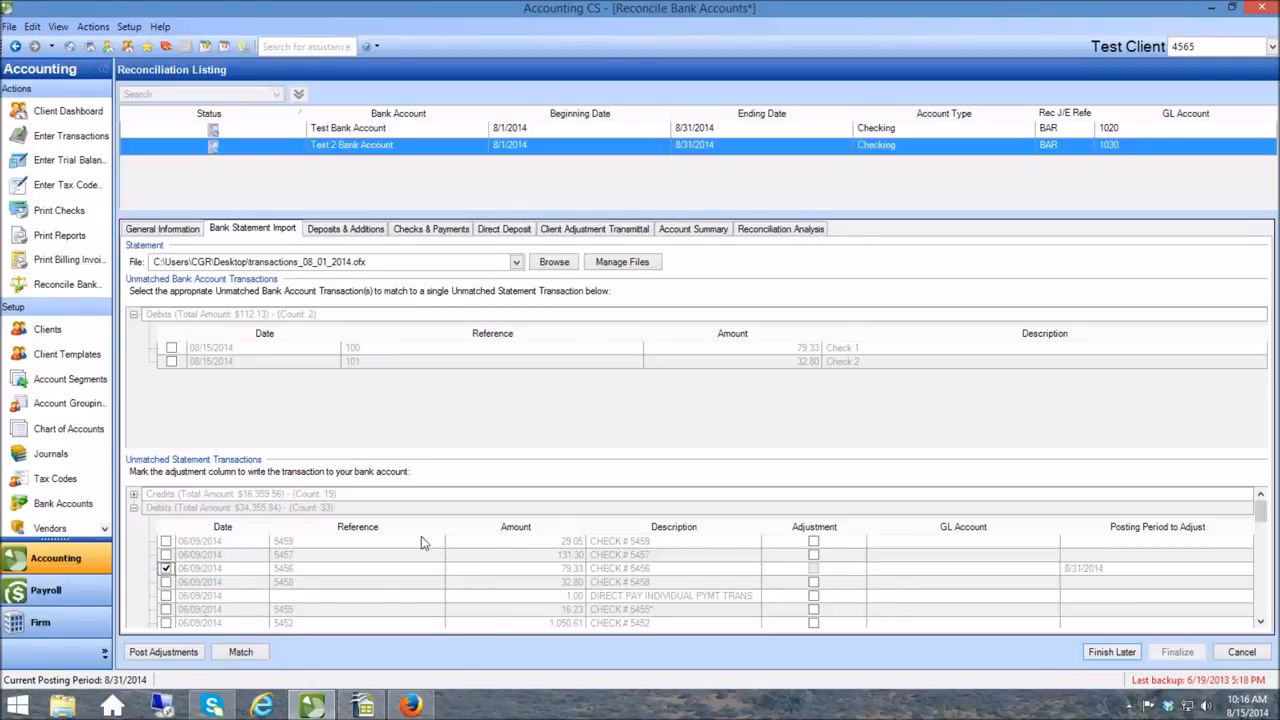
left_click(171, 348)
left_click(240, 654)
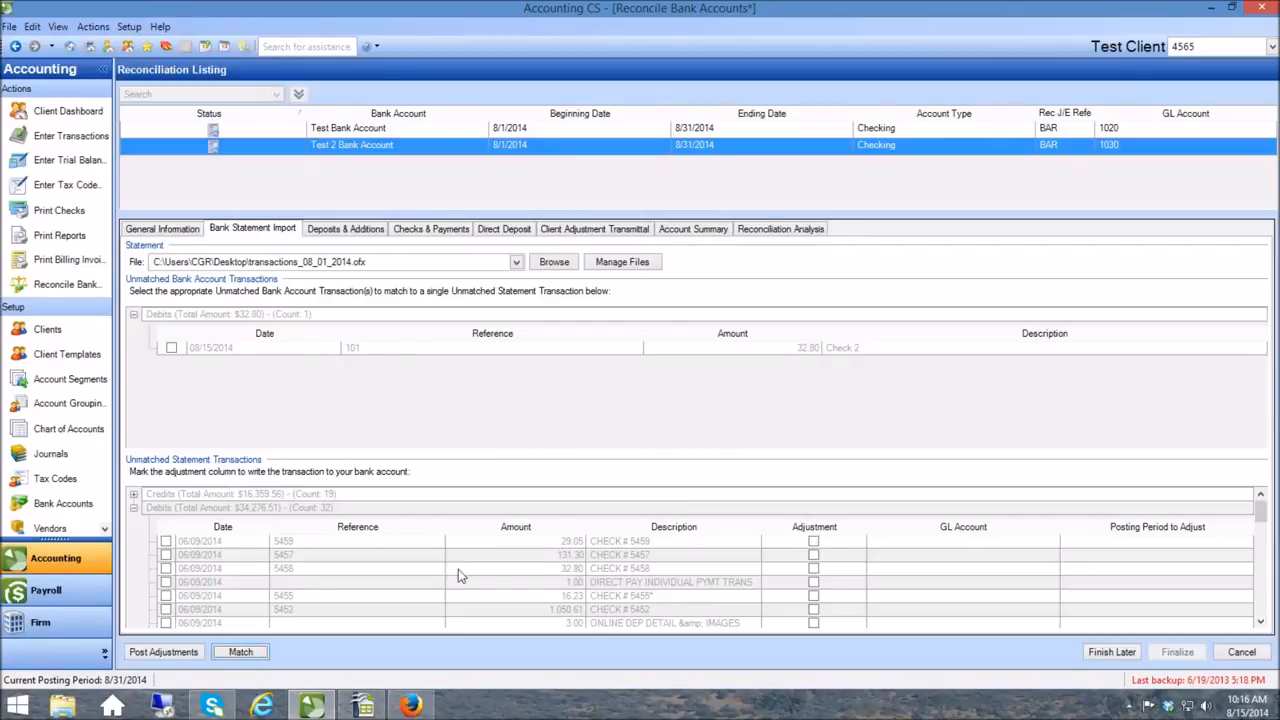
- Match statement check 5458 for 32.80 to the unmatched bank account check 101
left_click(166, 568)
left_click(171, 350)
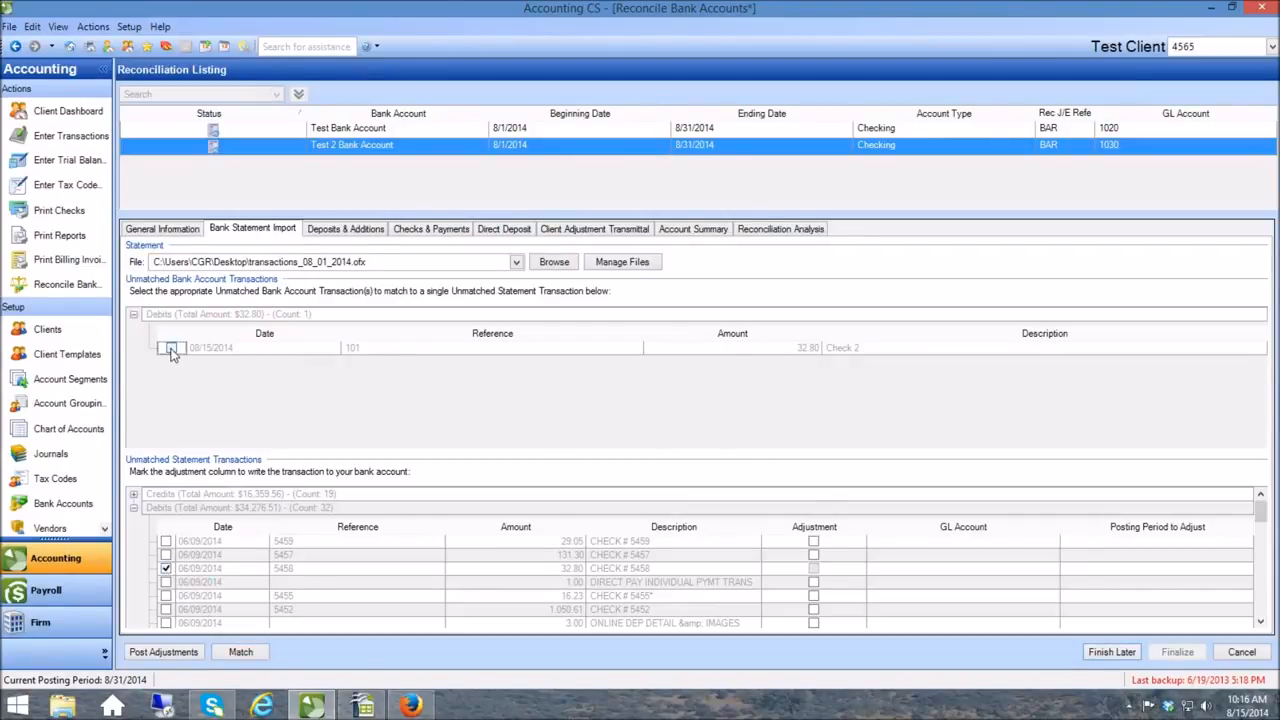
left_click(237, 652)
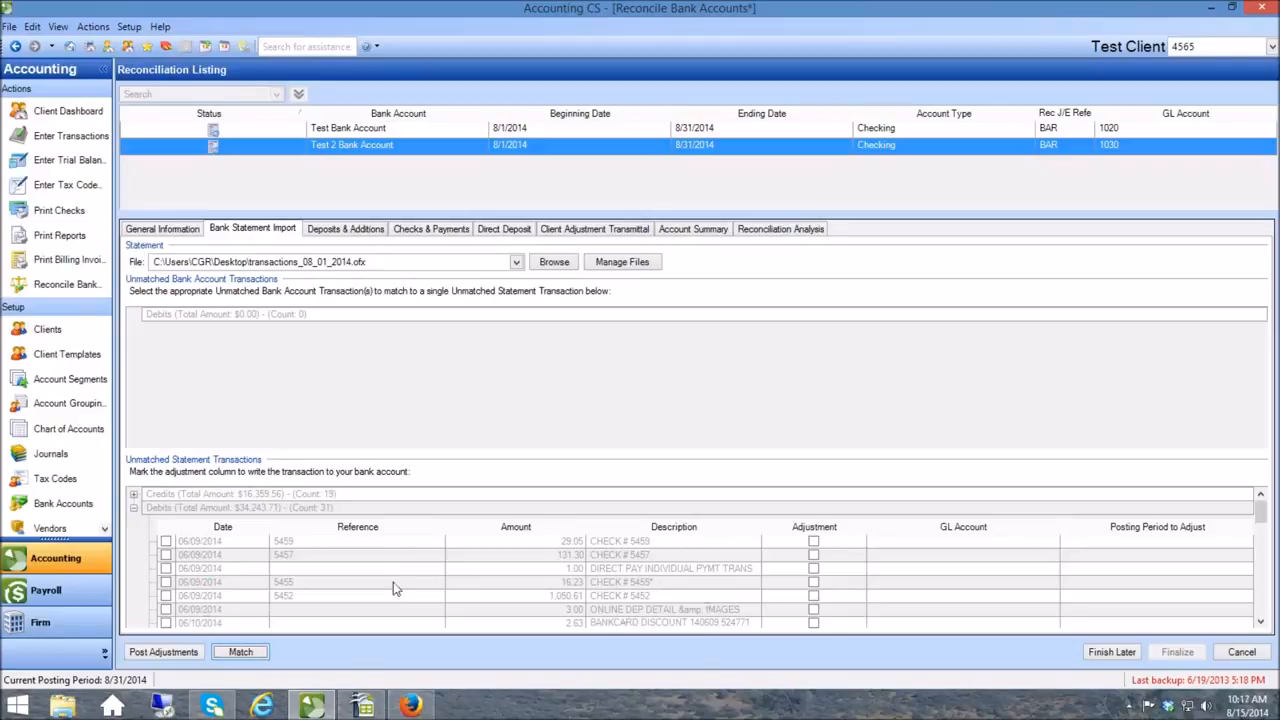
- Mark the 06/09/2014 debits for checks 5459, 5457 and 5455 and the 1.00 direct pay transaction as adjustments
left_click(814, 555)
left_click(814, 568)
left_click(814, 582)
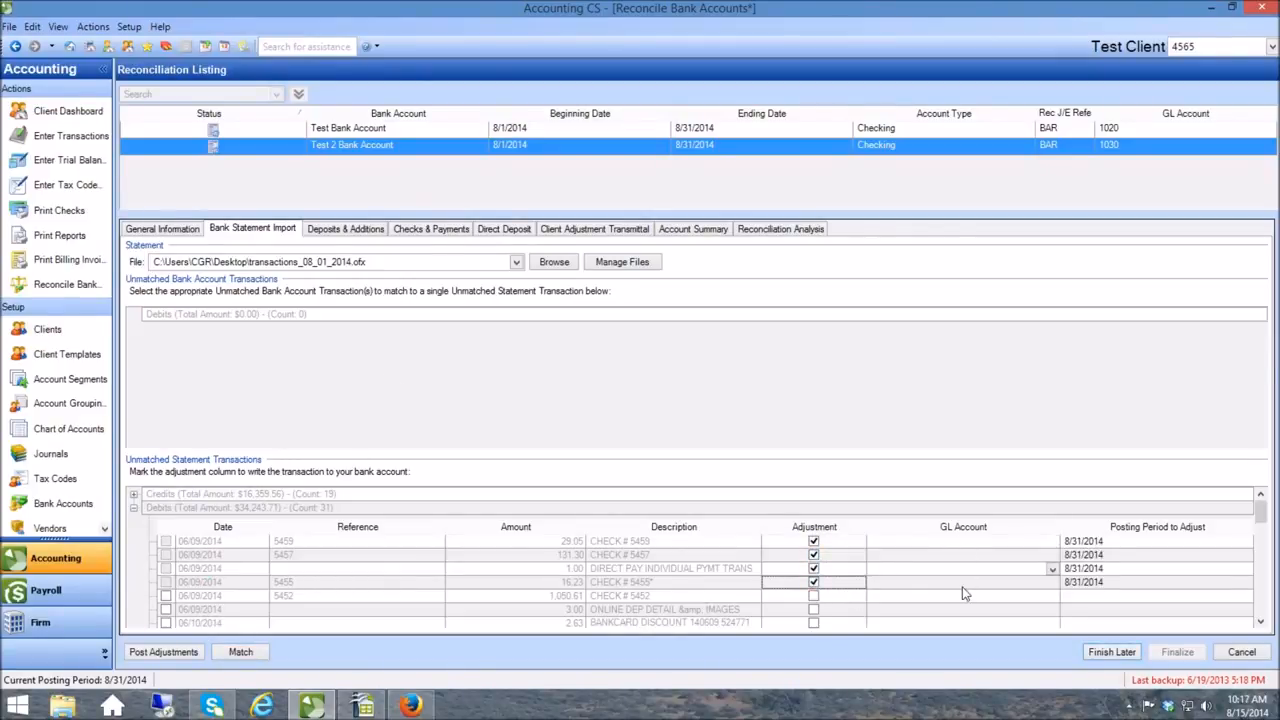